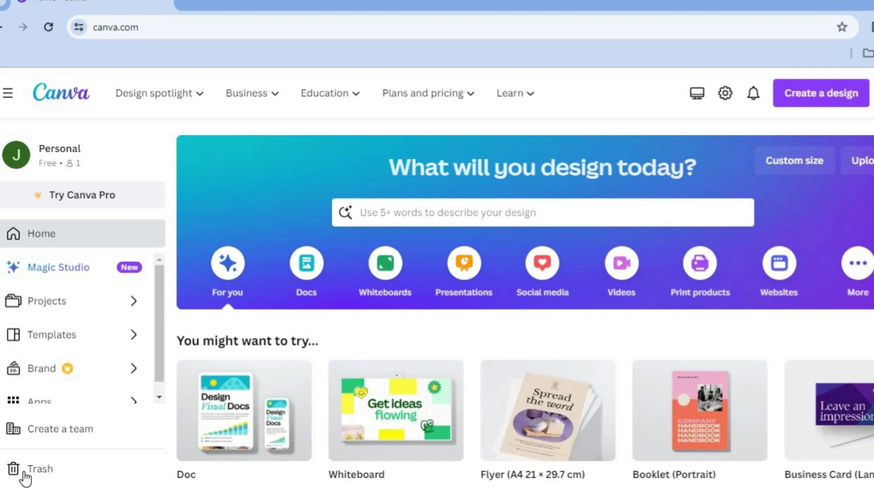
- Search Canva's design templates for 'wedding album' using the suggested search
click(422, 217)
text(we)
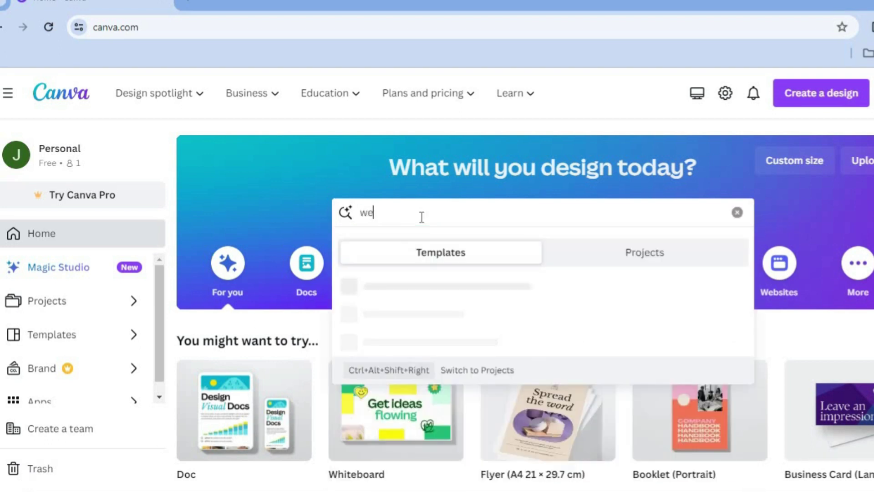
text(dding al)
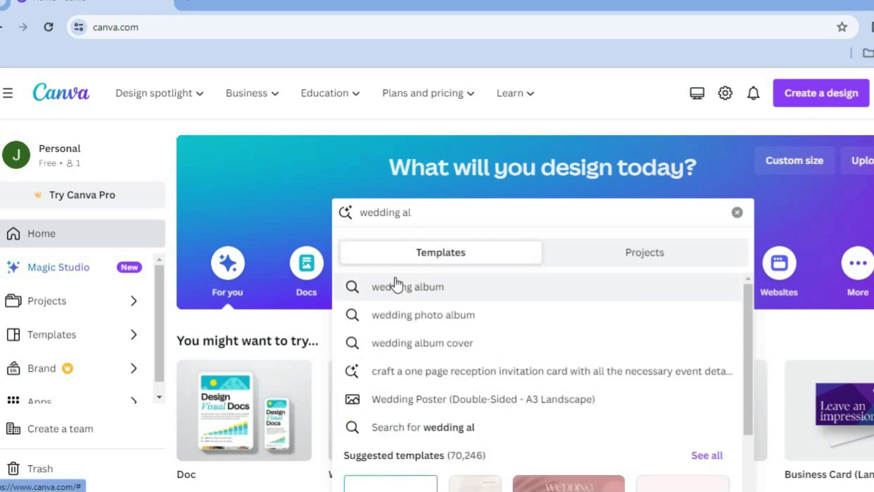
click(394, 286)
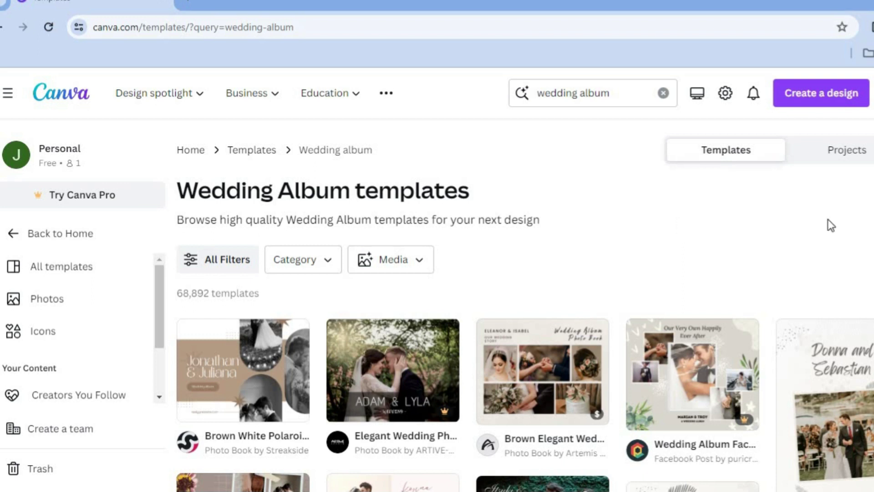
scroll(523, 305, down, 5)
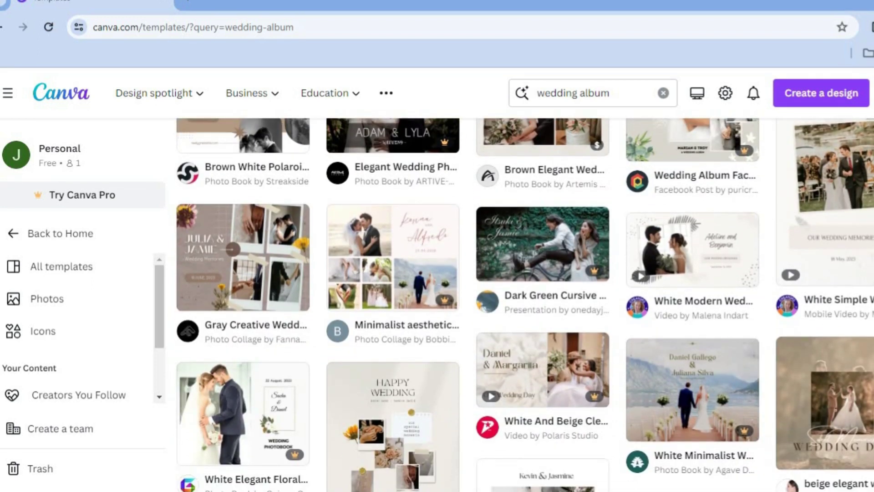
scroll(809, 353, up, 4)
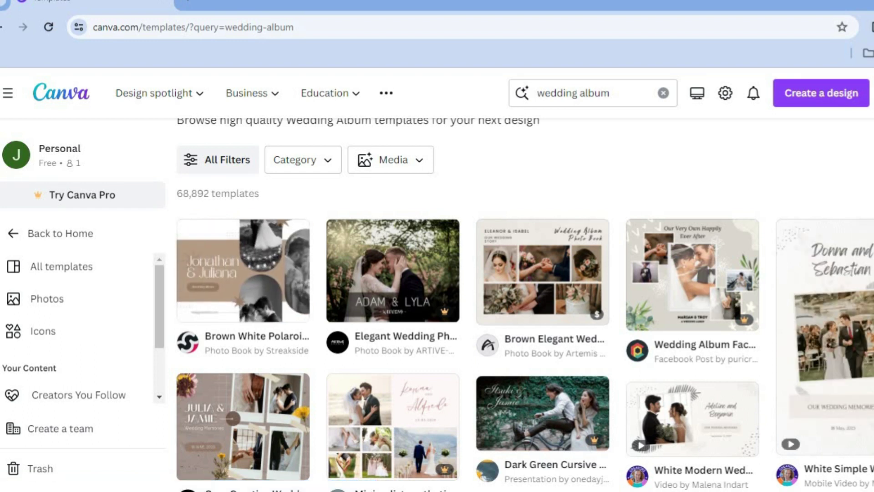
scroll(523, 305, down, 5)
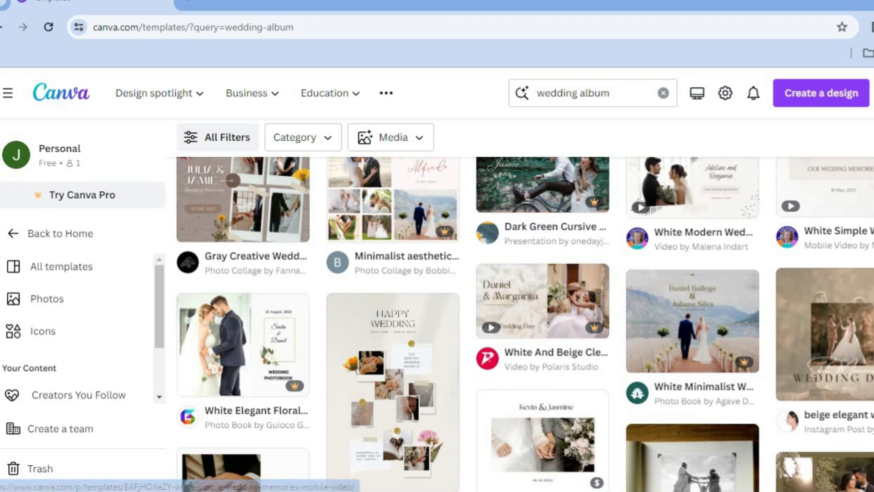
scroll(835, 264, up, 4)
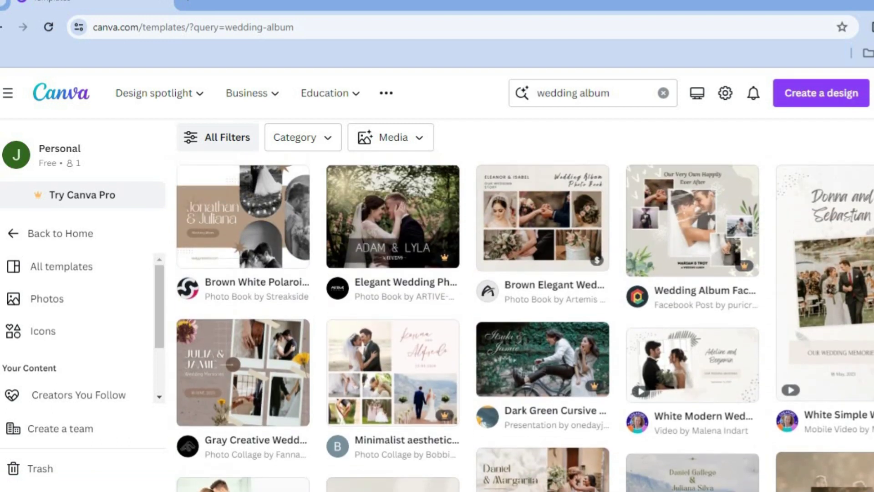
- Open the White Simple Wedding Memories Mobile Video template for editing, then return to the results
click(836, 263)
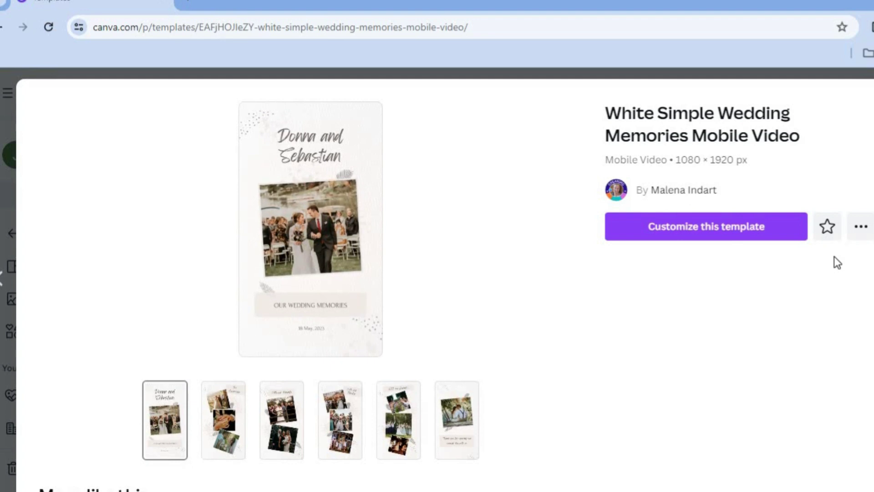
click(713, 229)
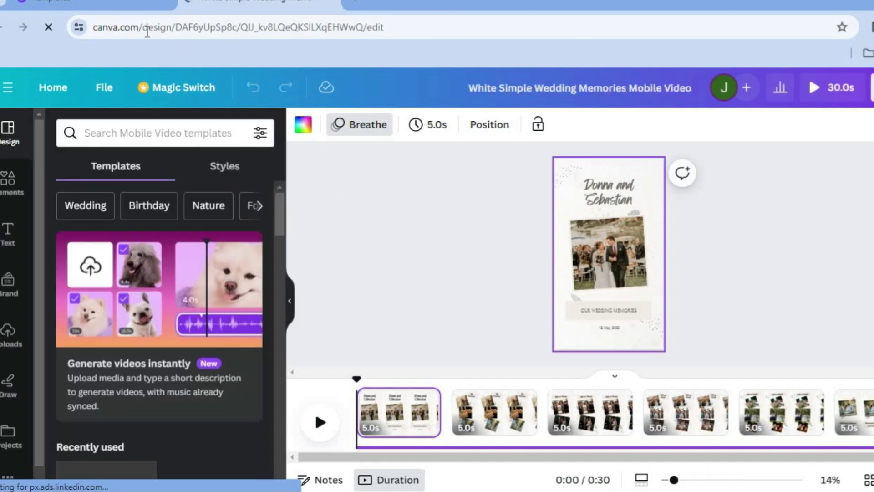
click(114, 5)
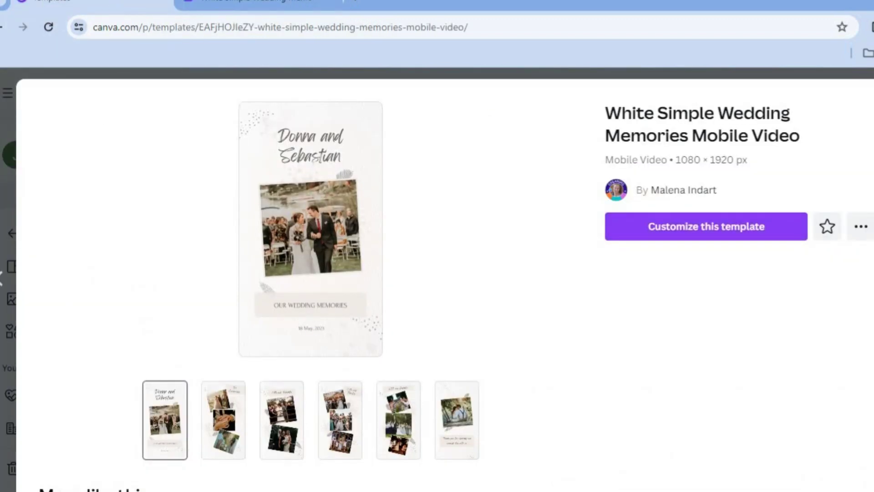
key(alt+Left)
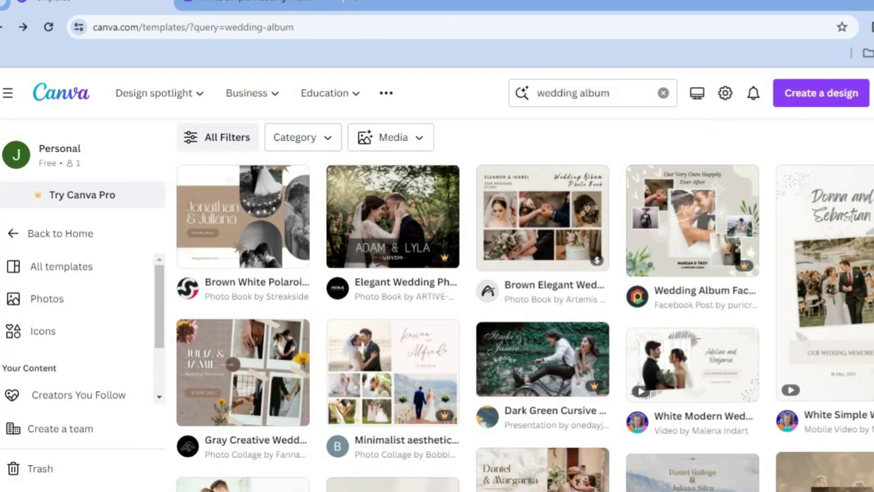
- Browse further down the wedding album templates, then return to the Canva home page
scroll(523, 305, down, 5)
scroll(523, 305, down, 6)
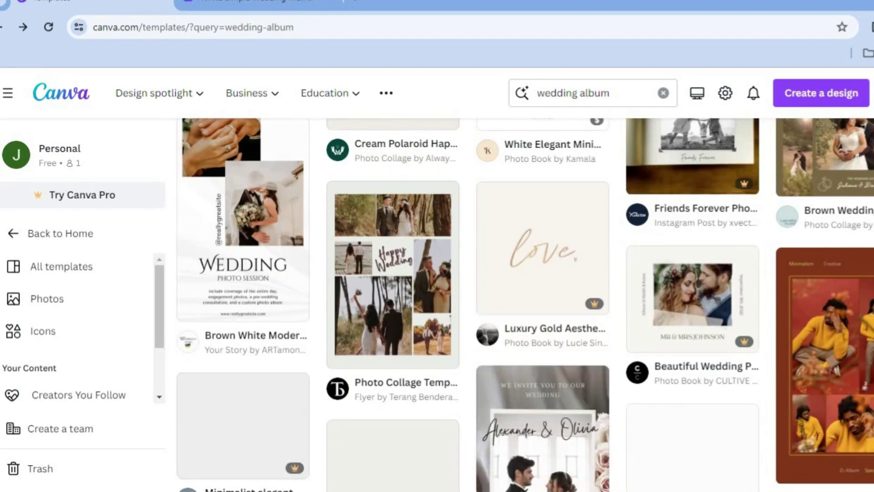
scroll(523, 304, down, 1)
scroll(524, 304, down, 6)
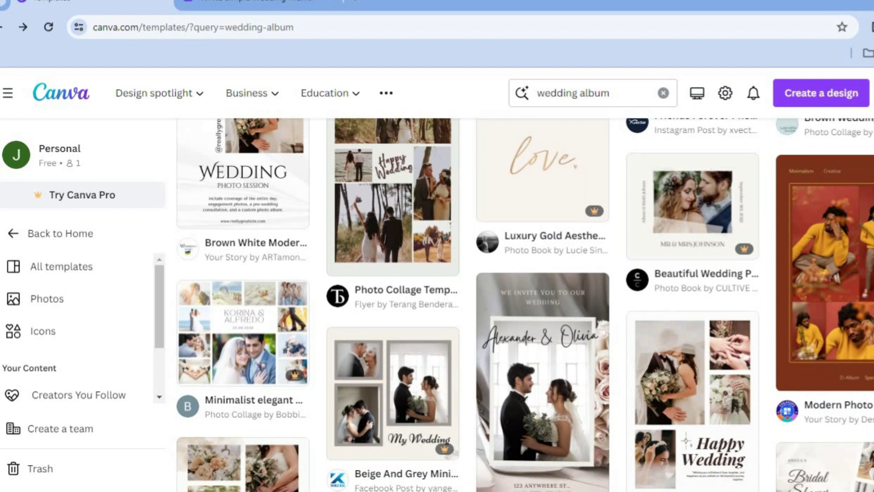
scroll(523, 305, down, 8)
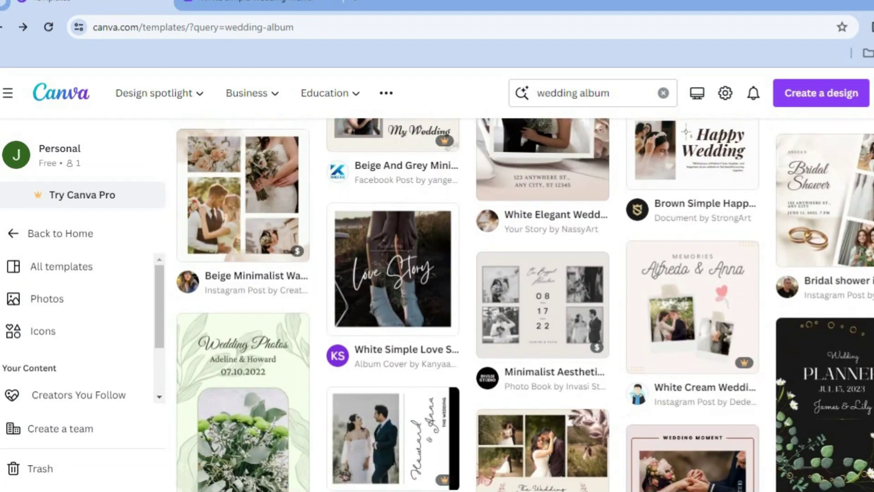
scroll(523, 305, down, 2)
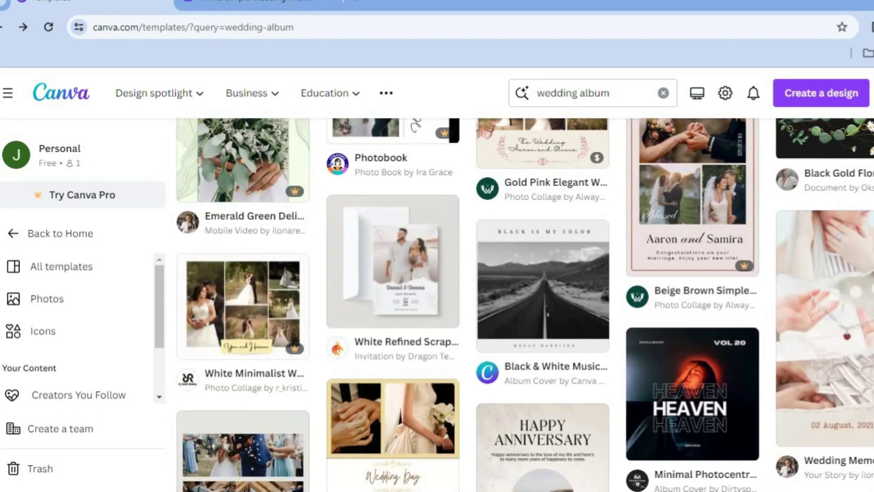
scroll(523, 305, down, 1)
scroll(523, 305, up, 12)
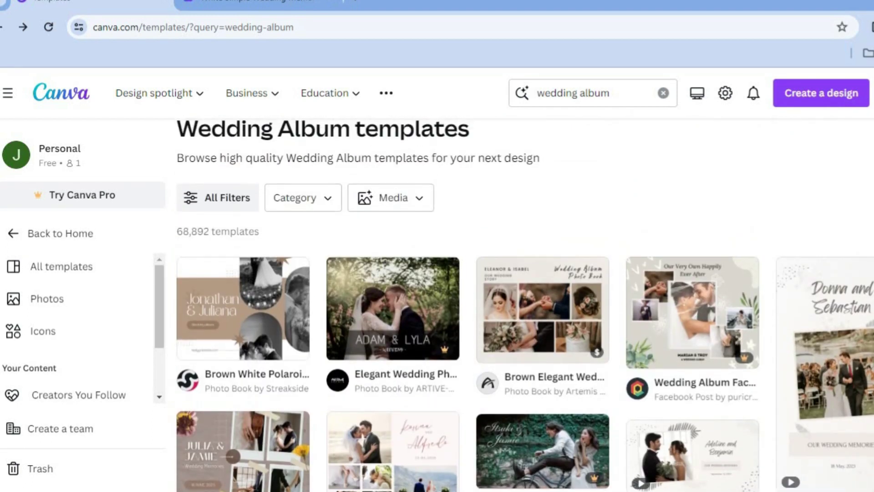
scroll(523, 305, up, 1)
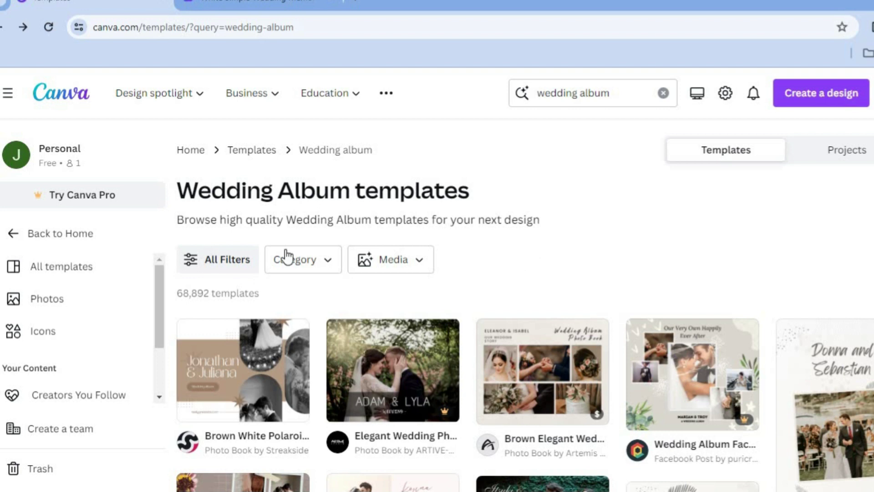
click(27, 237)
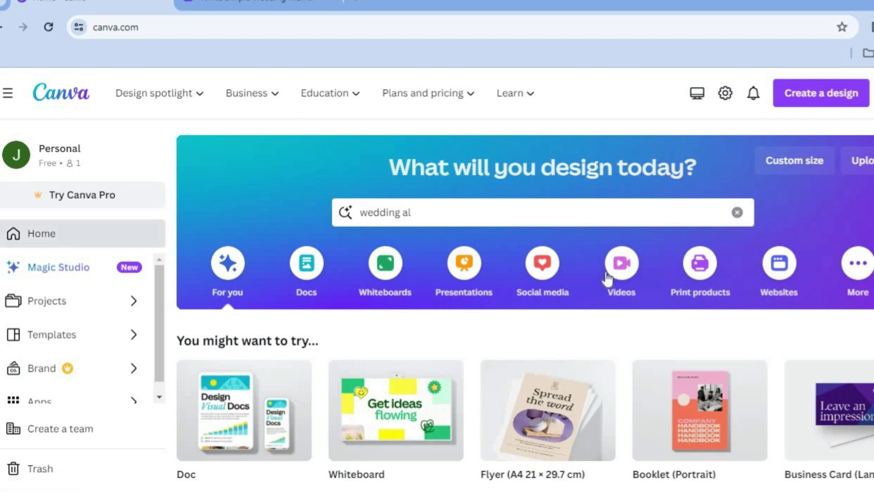
- Create a blank 1920 × 1080 video design from the Videos category
click(621, 276)
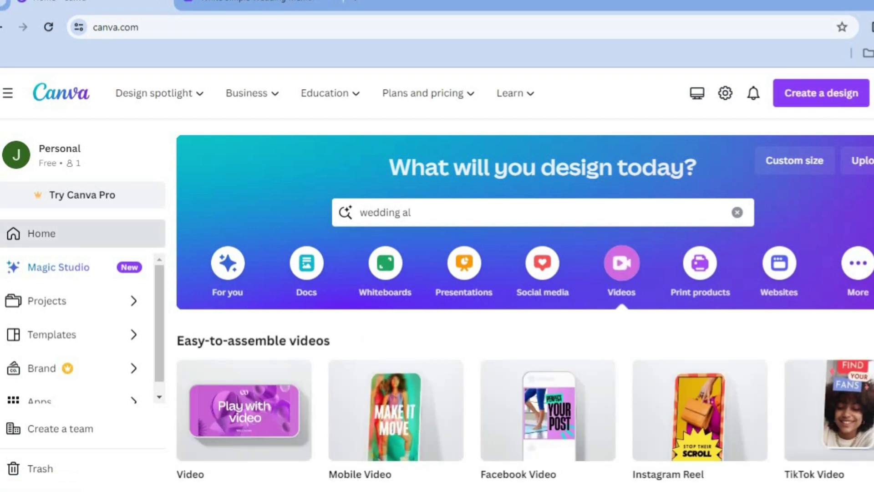
scroll(380, 470, down, 2)
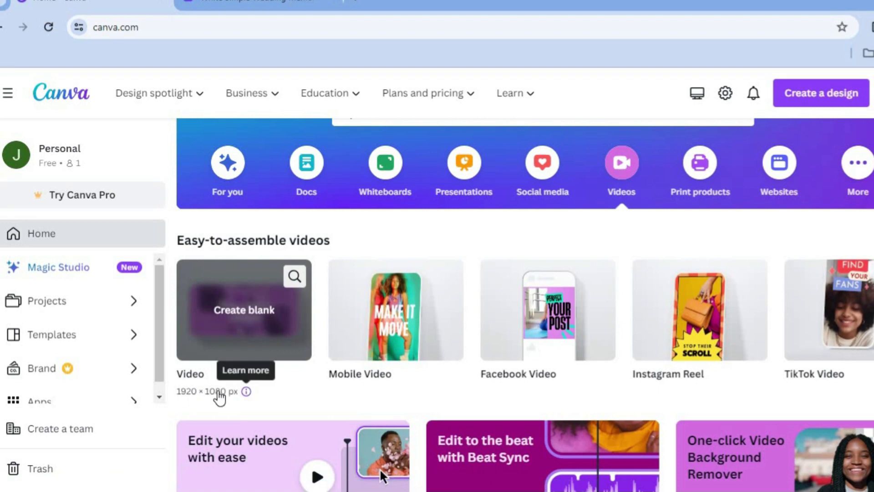
click(233, 320)
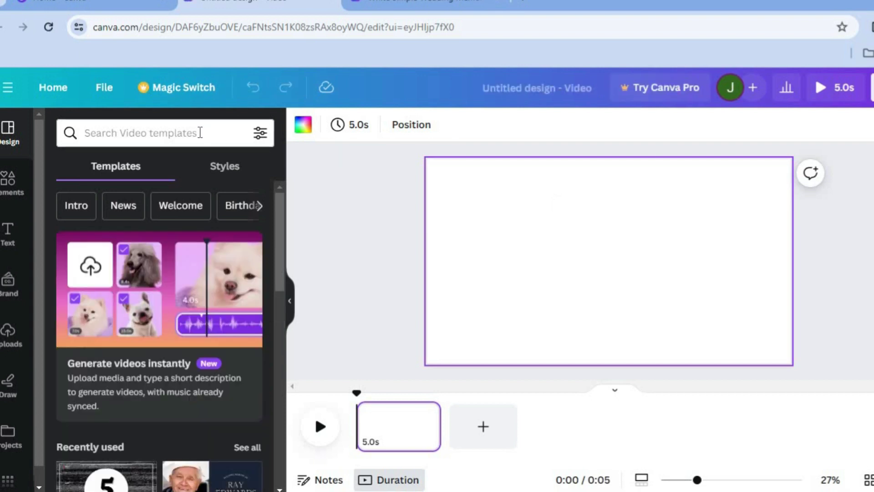
- Search video templates for 'wedding album' and apply all 6 White Modern Wedding Photo Video pages
click(181, 137)
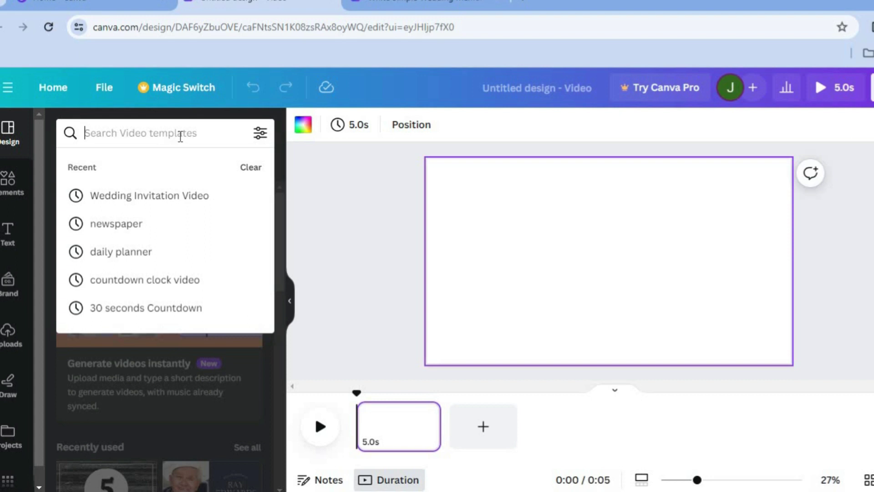
text(wedding a)
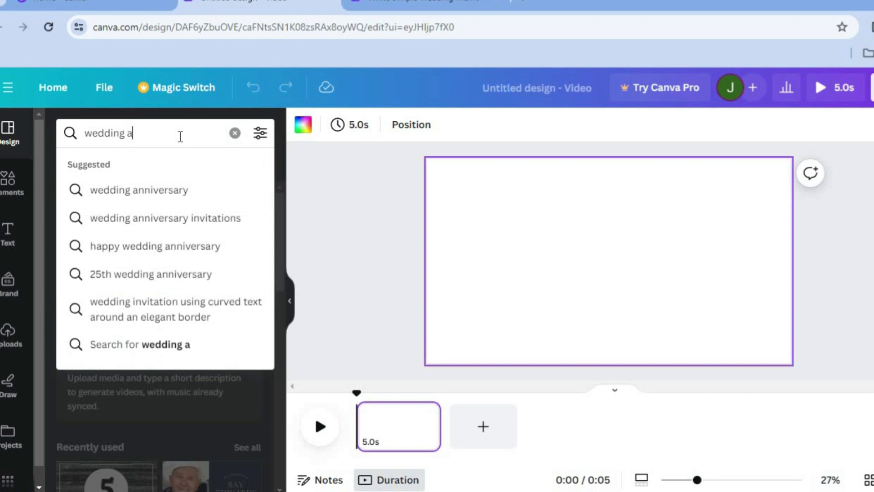
text(lbu)
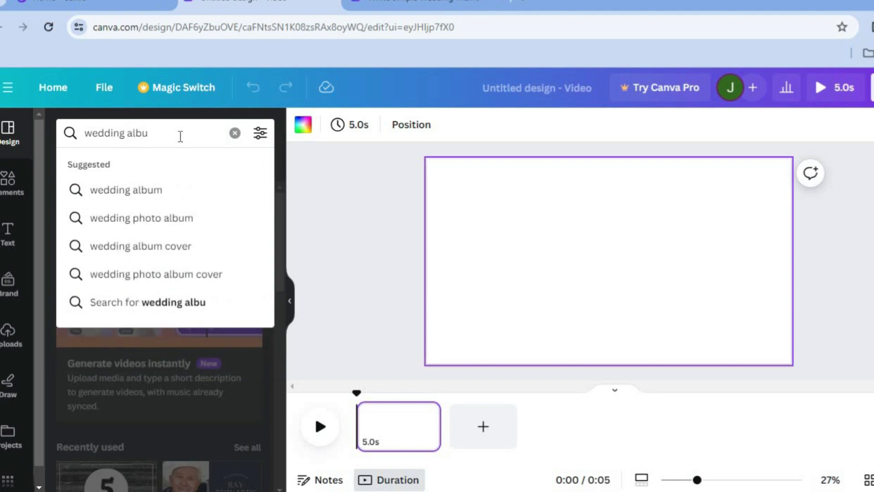
click(155, 189)
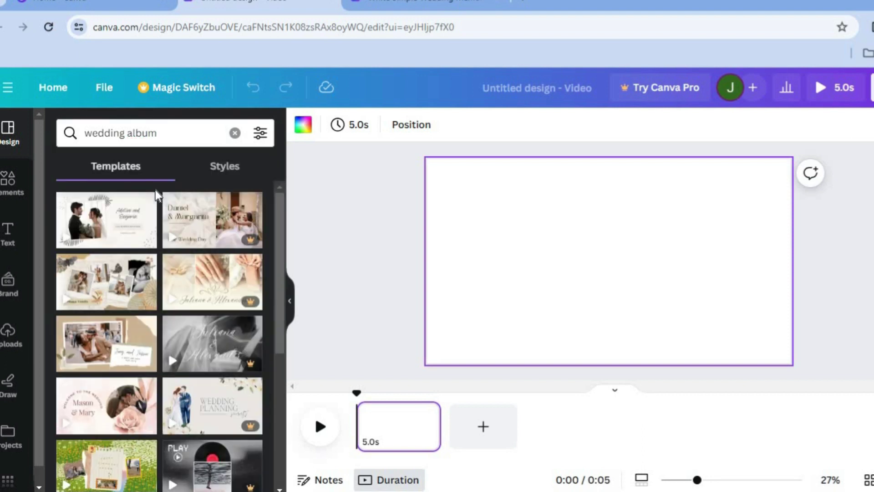
click(108, 227)
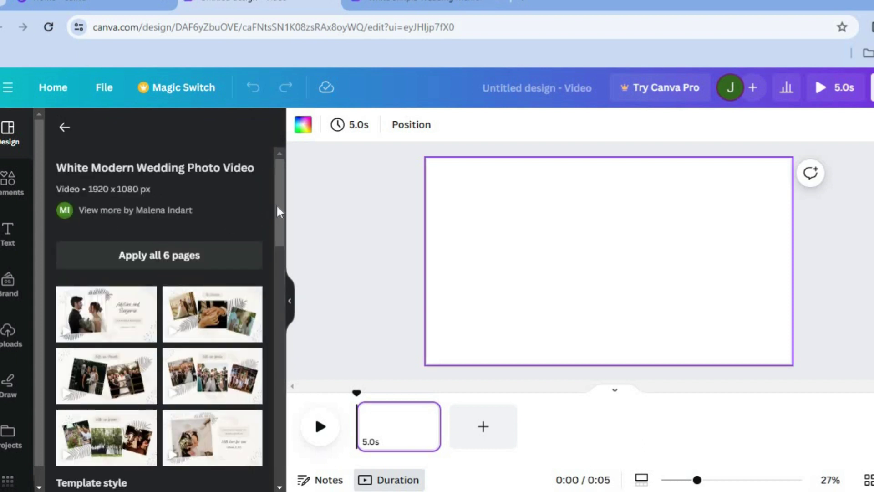
scroll(277, 206, down, 5)
scroll(273, 220, up, 3)
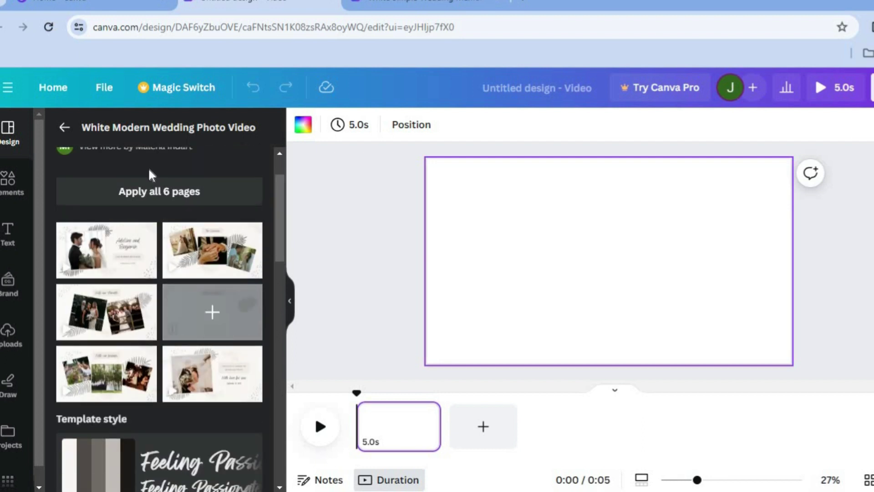
click(150, 197)
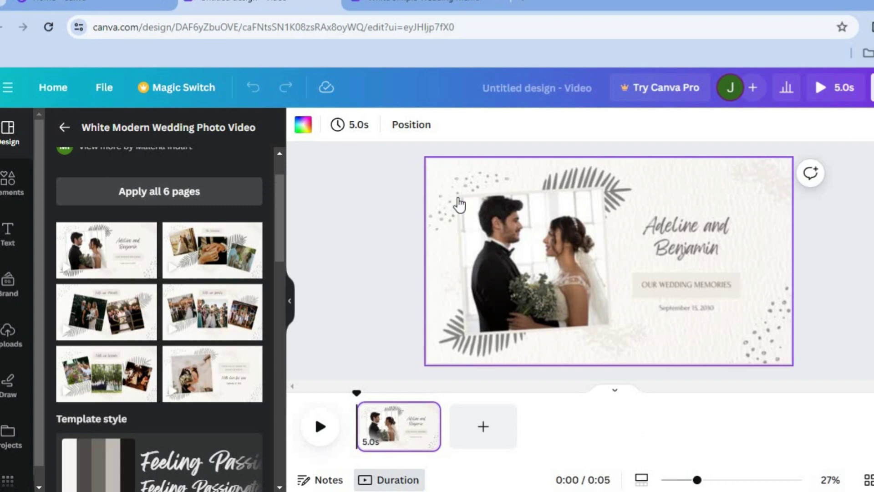
- Select the first page's wedding photo and show the uploaded images
click(537, 229)
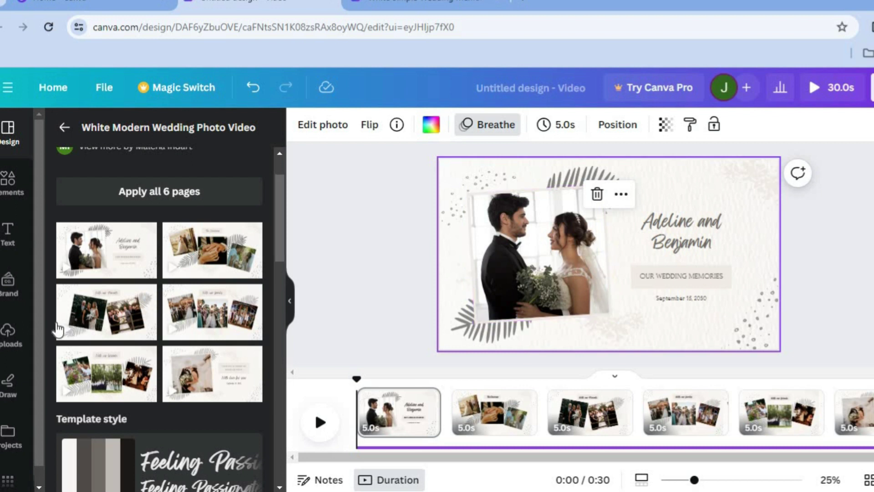
click(12, 337)
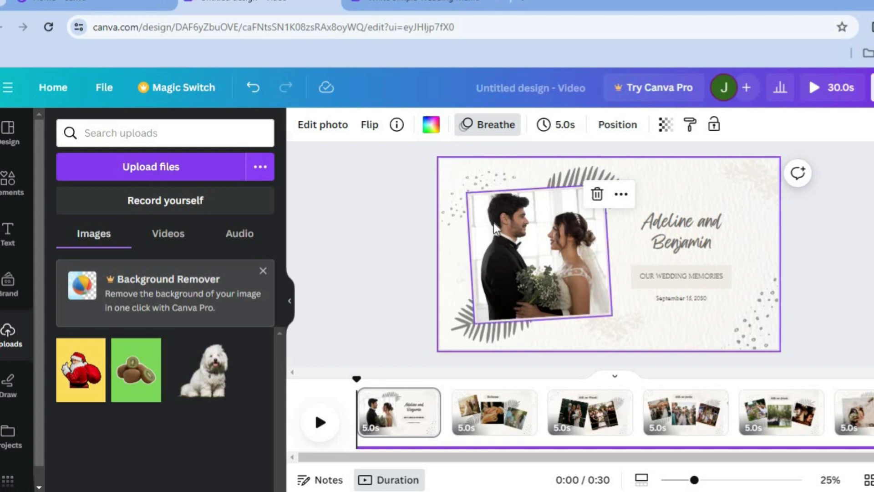
- Rerun the 'COUPLE' Elements search under Photos, adding then removing a laughing-couple photo
click(10, 182)
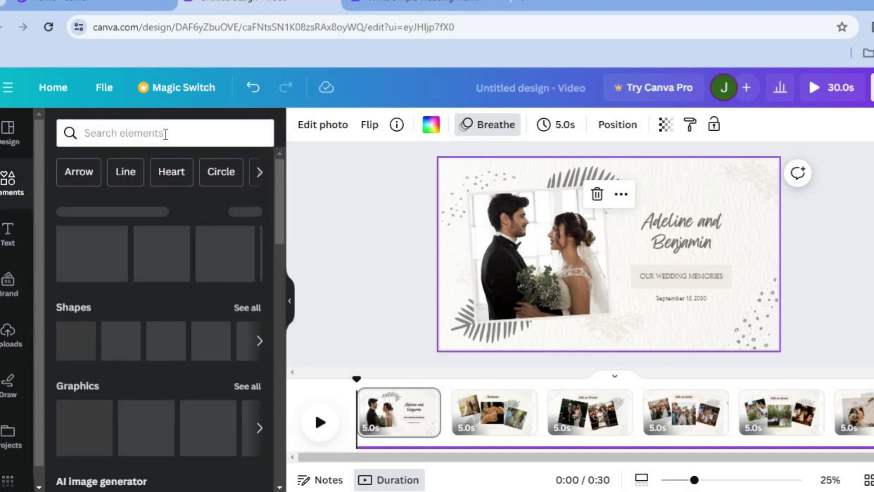
click(165, 134)
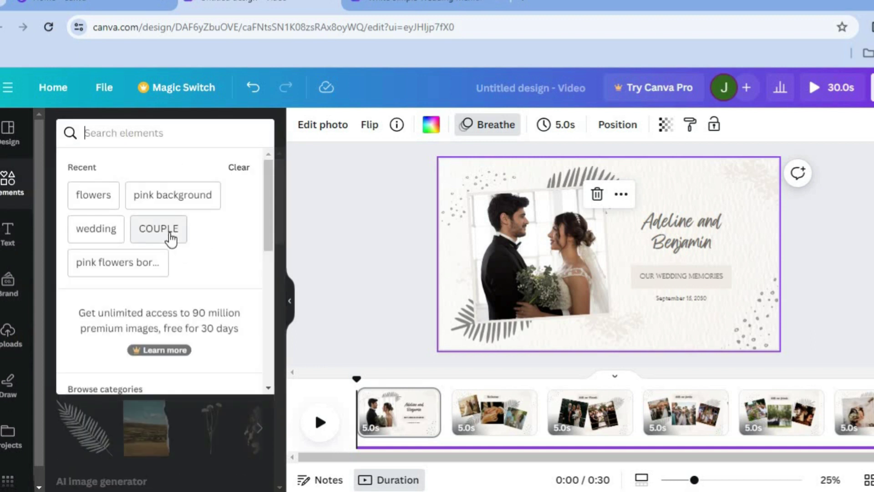
click(157, 230)
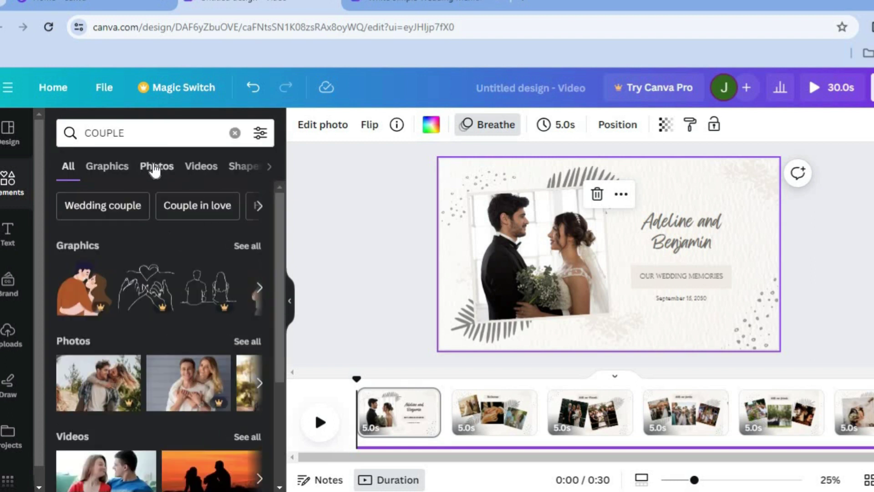
click(155, 170)
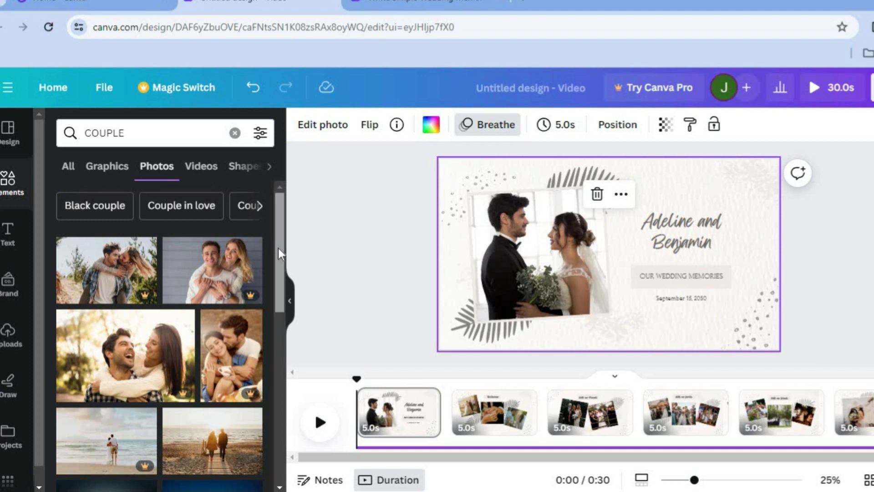
scroll(279, 241, down, 1)
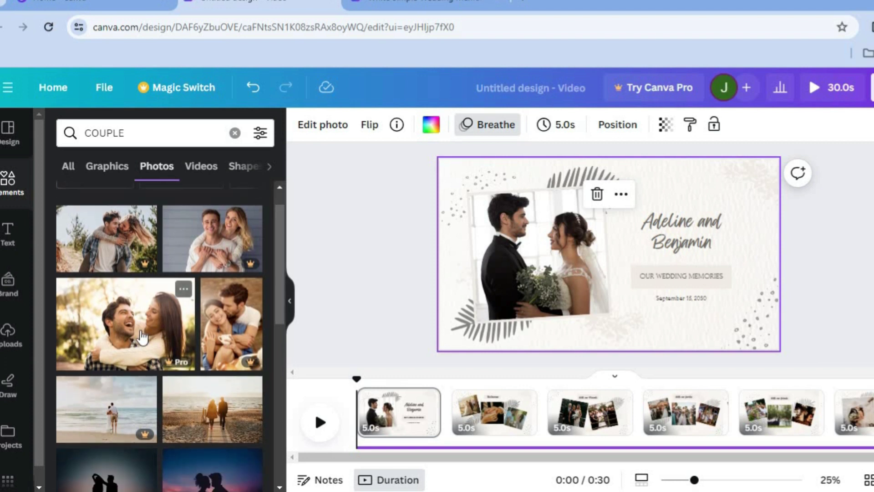
click(143, 337)
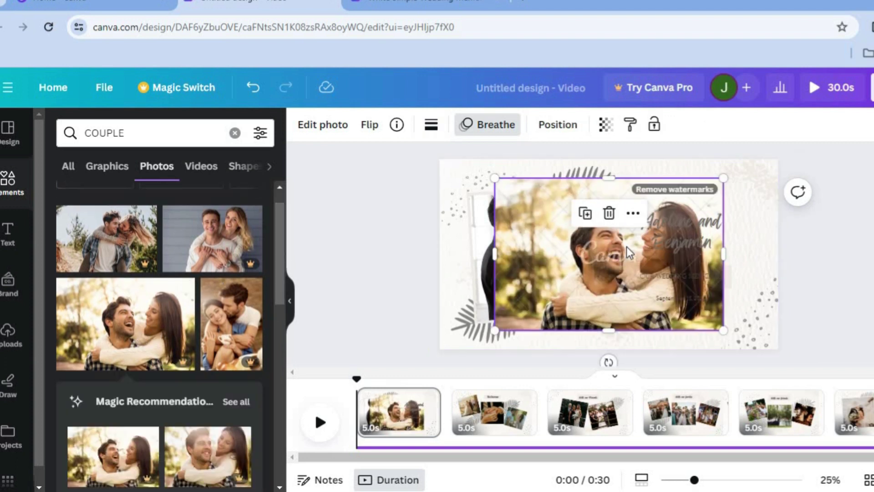
click(607, 213)
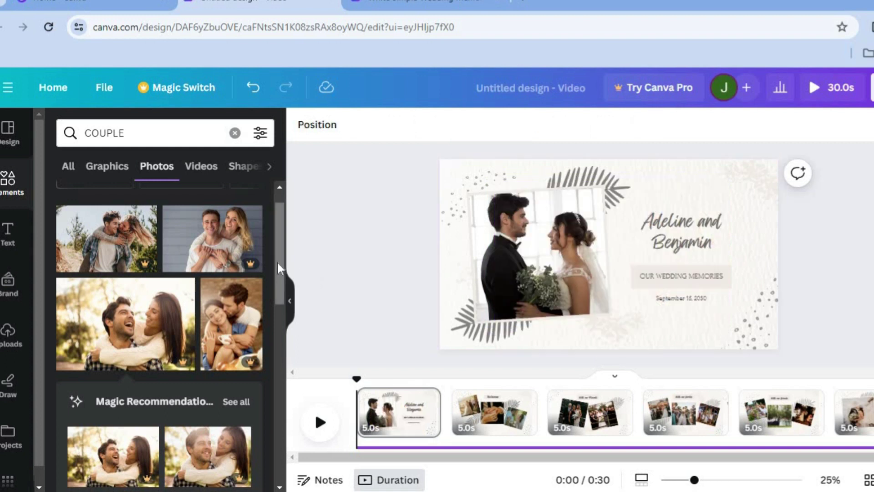
drag(277, 275, 278, 373)
- Drop the hugging-couple photo into the title frame and change 'Benjamin' to 'Jason' in the title
drag(107, 300, 537, 262)
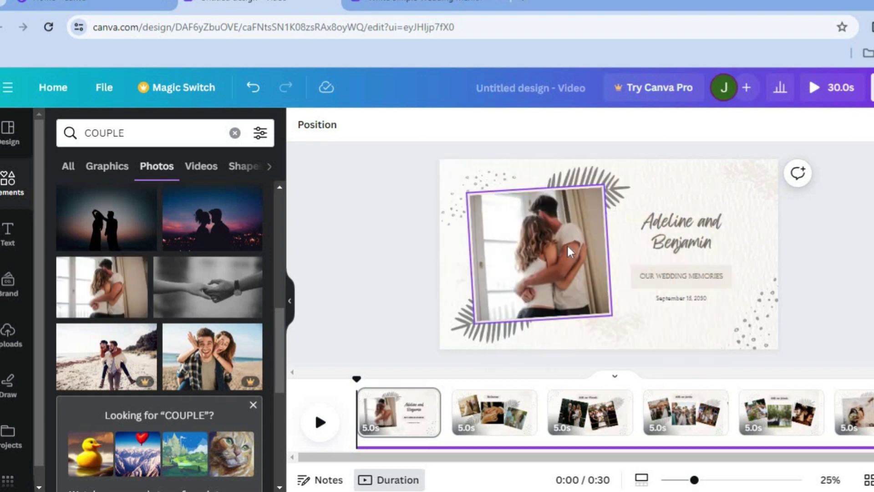
double_click(702, 236)
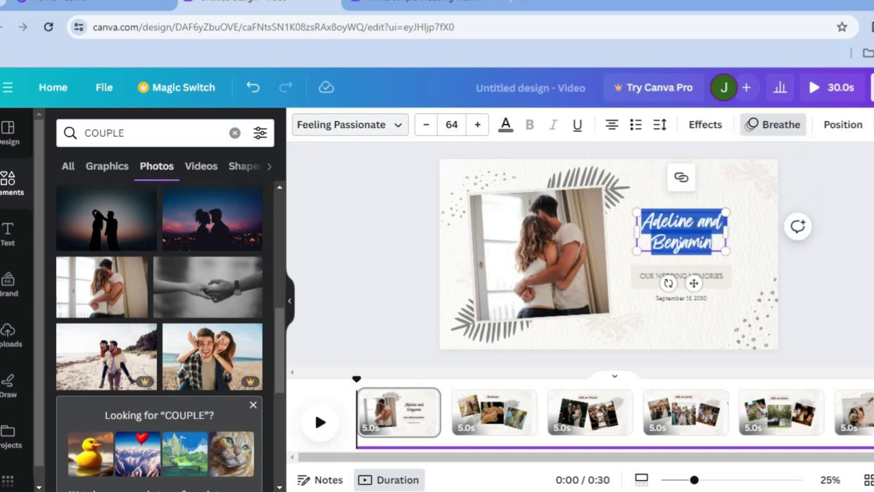
click(700, 226)
drag(710, 241, 644, 242)
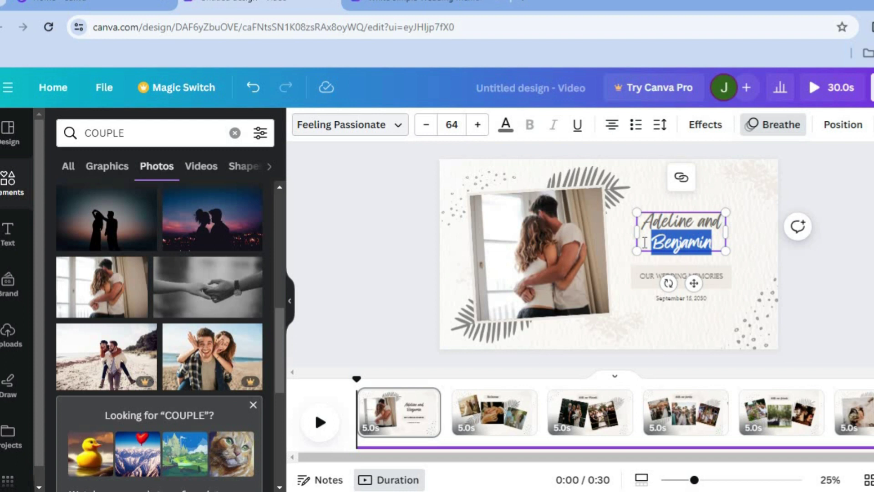
text(Jas)
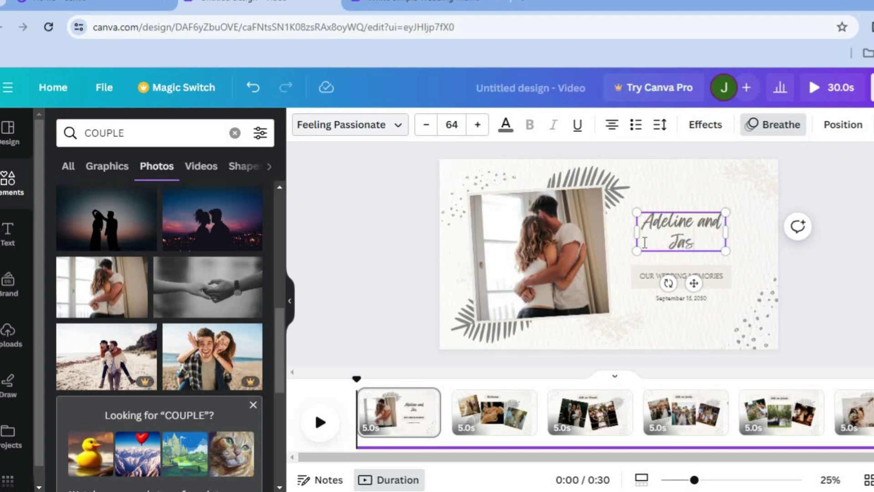
text(on)
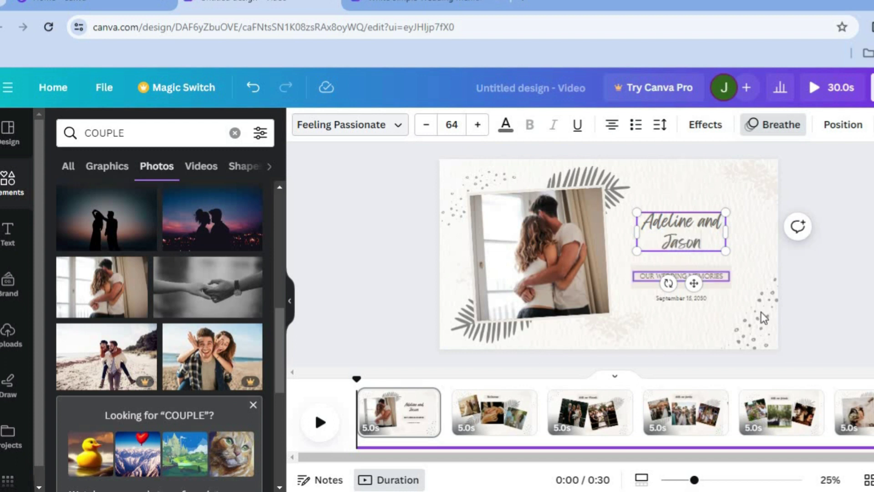
click(692, 299)
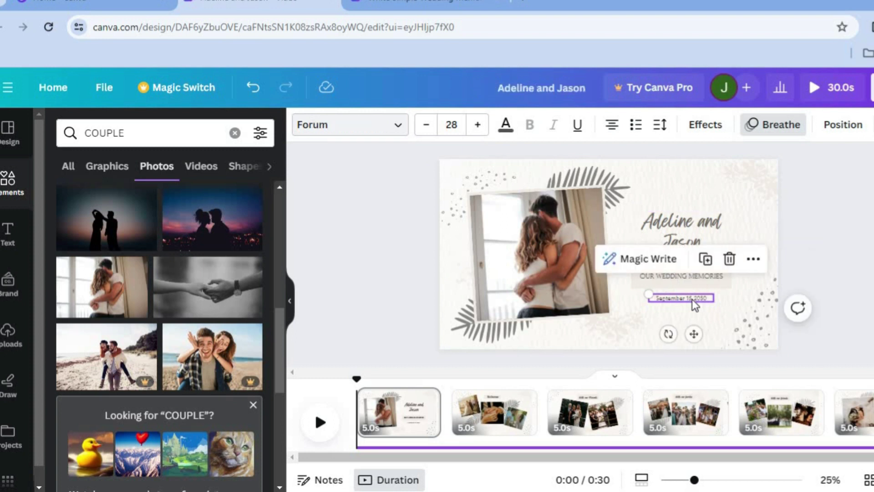
- Check the With our Parents page, then place the playhead on The Ceremony page
click(483, 423)
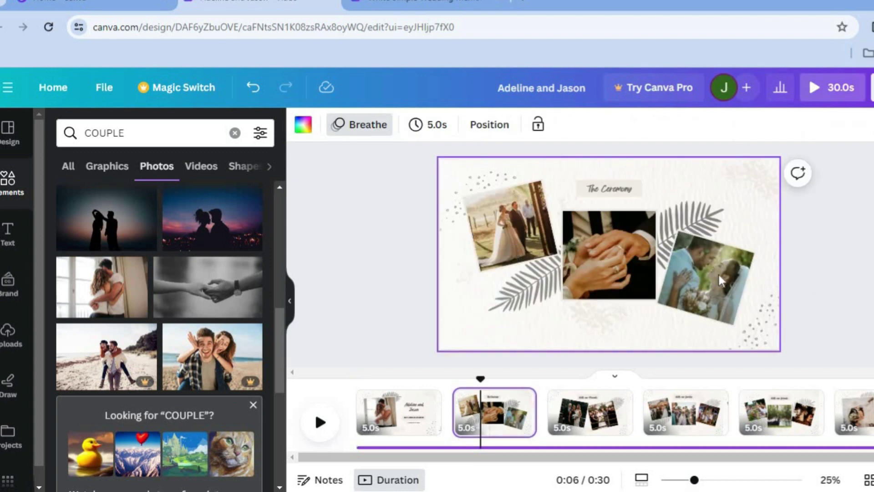
click(579, 423)
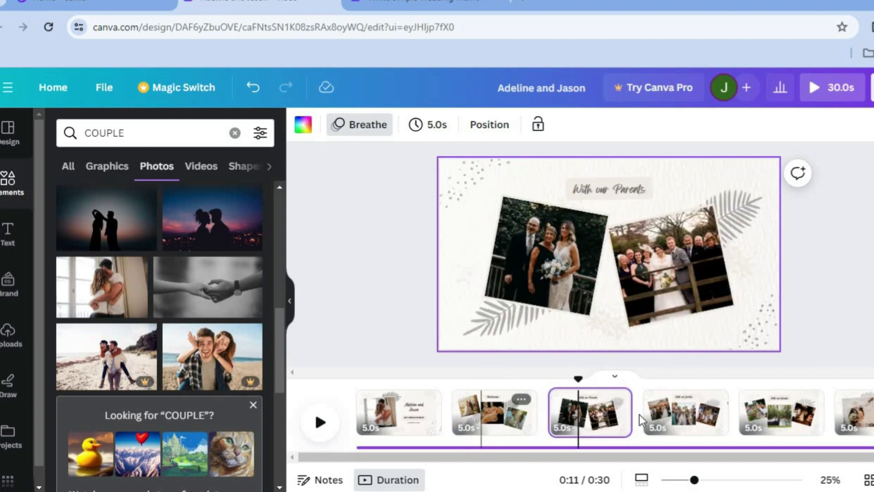
click(487, 427)
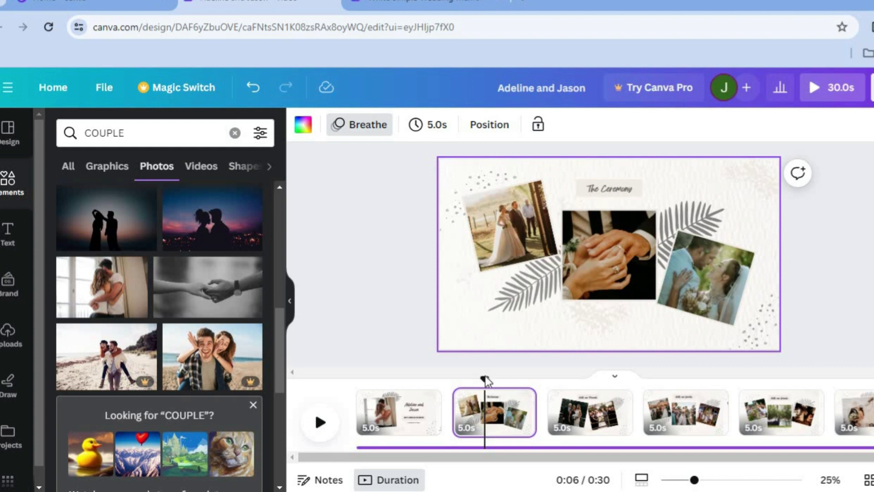
drag(483, 381, 453, 380)
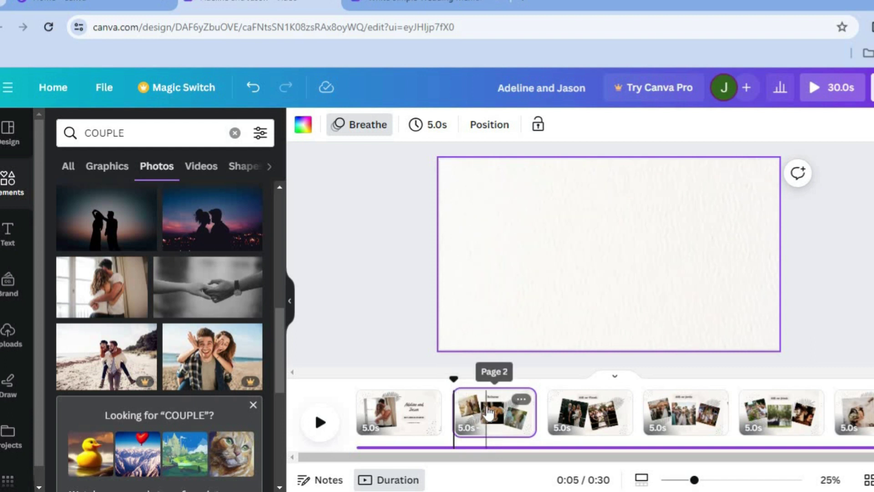
click(487, 413)
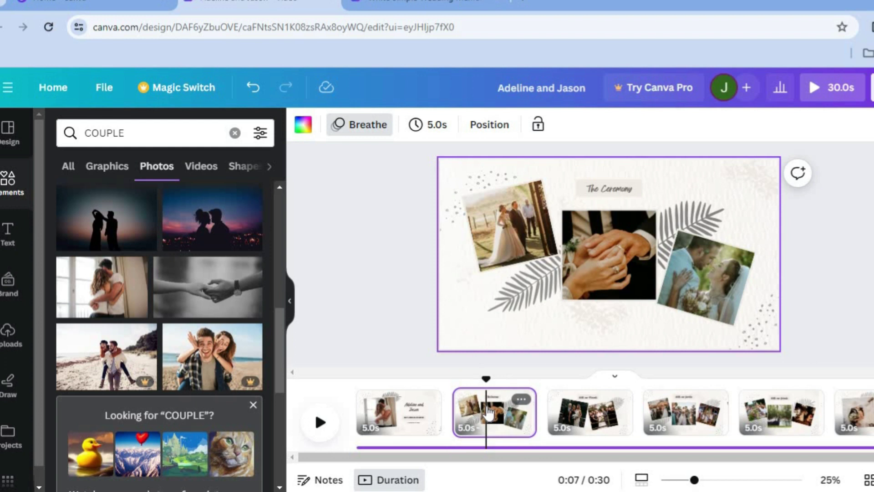
- Replace the top-left ceremony photo with the 13.0s COUPLE video clip and play it
click(518, 240)
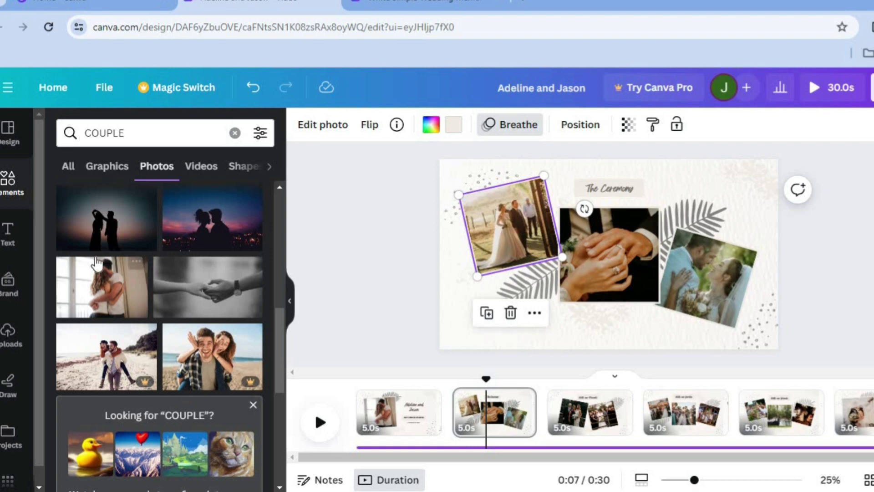
click(199, 169)
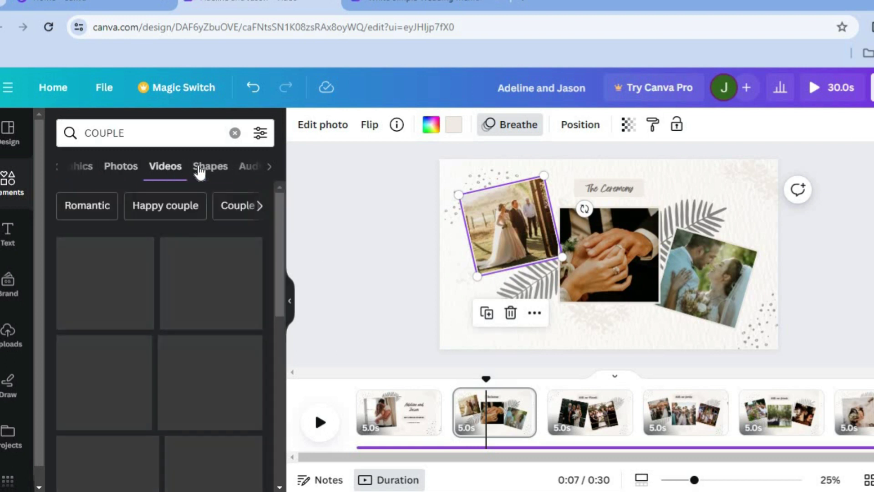
drag(275, 209, 271, 300)
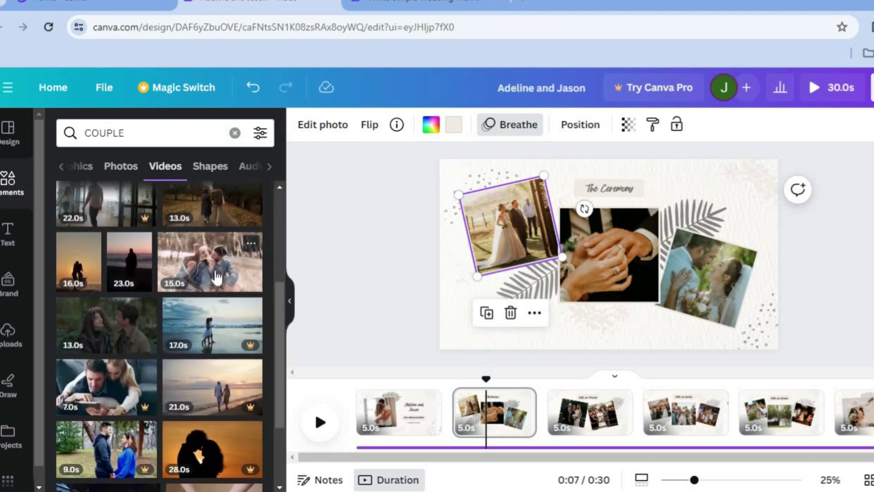
drag(450, 238, 499, 226)
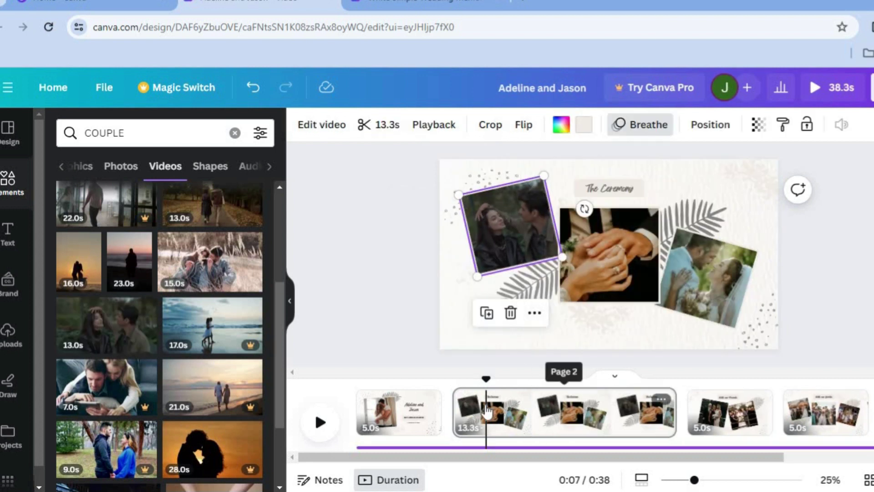
click(512, 225)
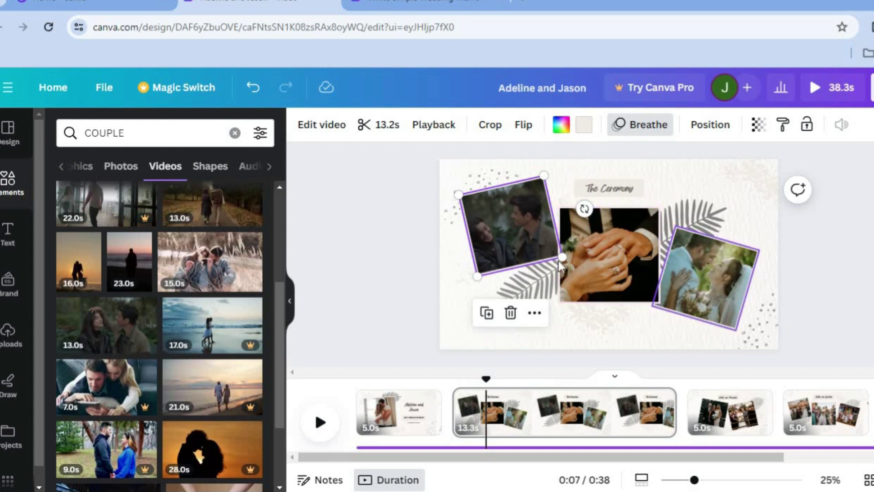
mouse_move(553, 246)
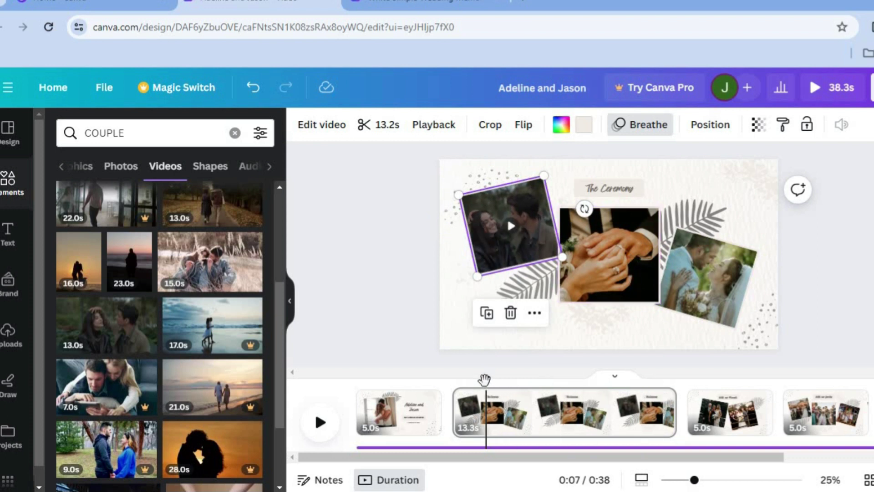
mouse_move(448, 421)
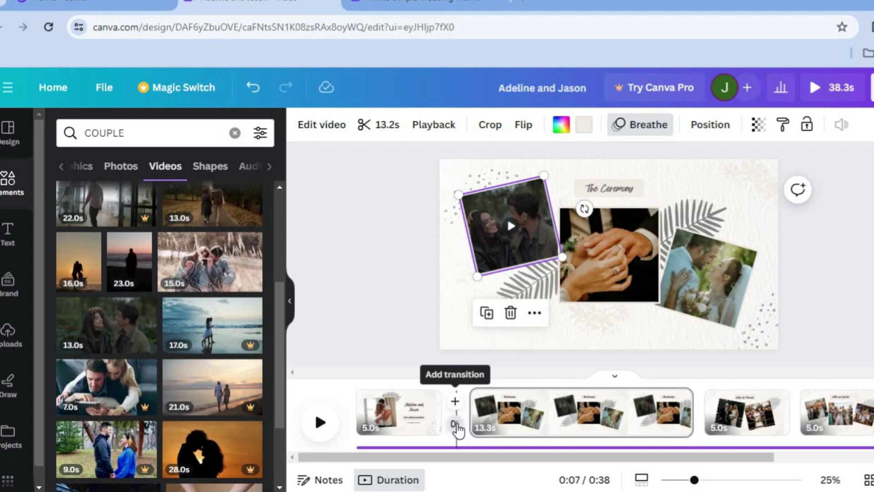
- Add Color Wipe transitions between pages 1–2 and pages 2–3, choosing it over Match & Move
click(455, 425)
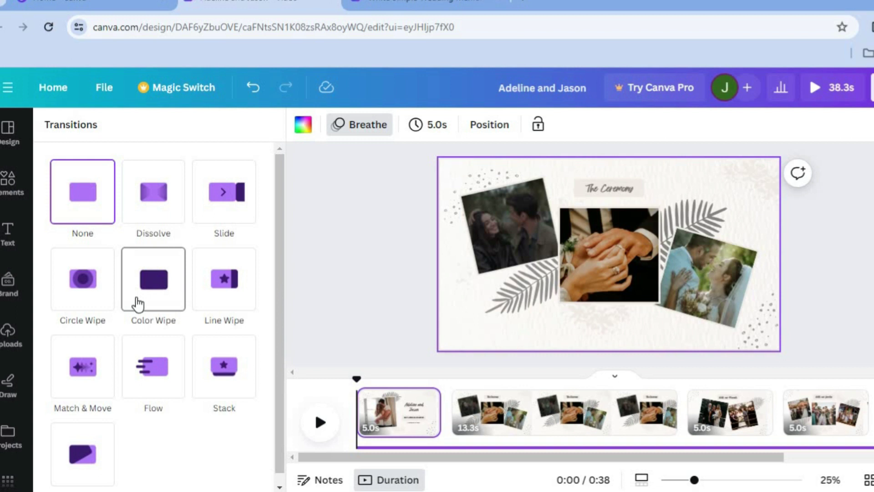
click(138, 304)
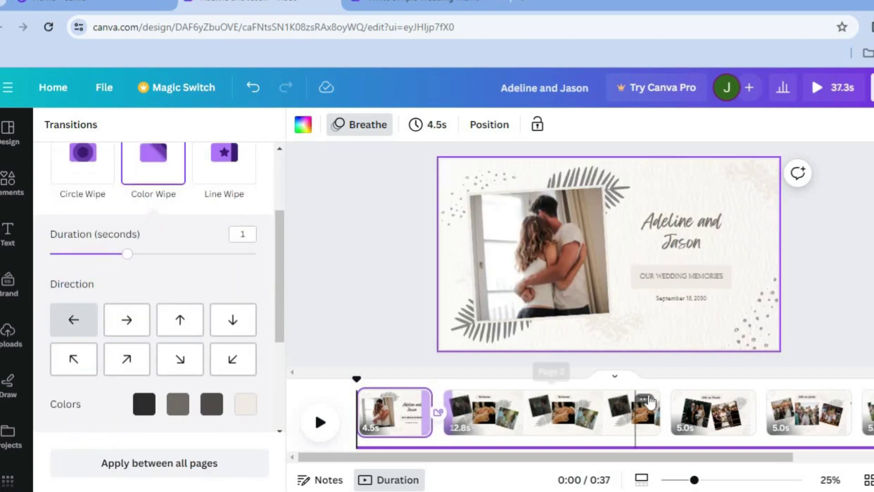
mouse_move(670, 425)
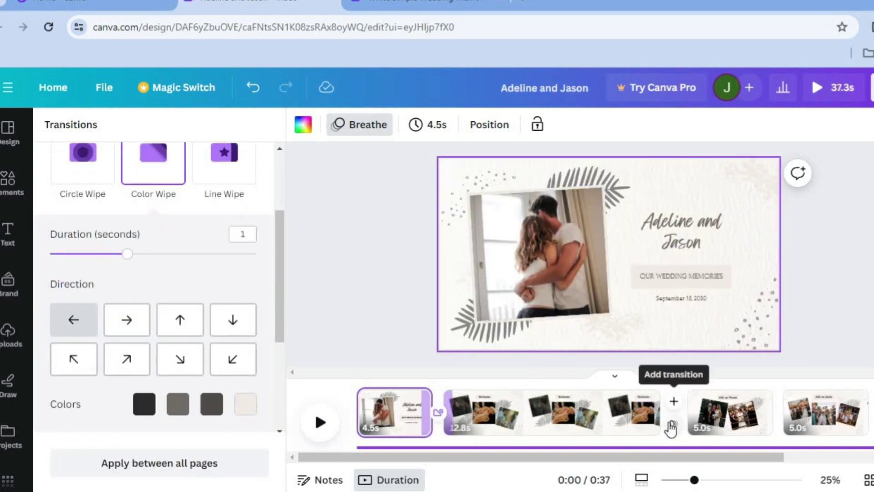
click(671, 427)
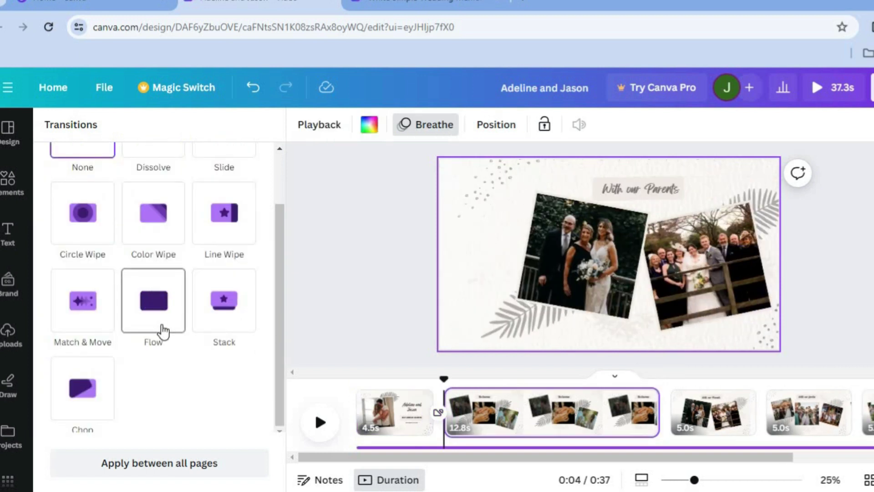
click(76, 314)
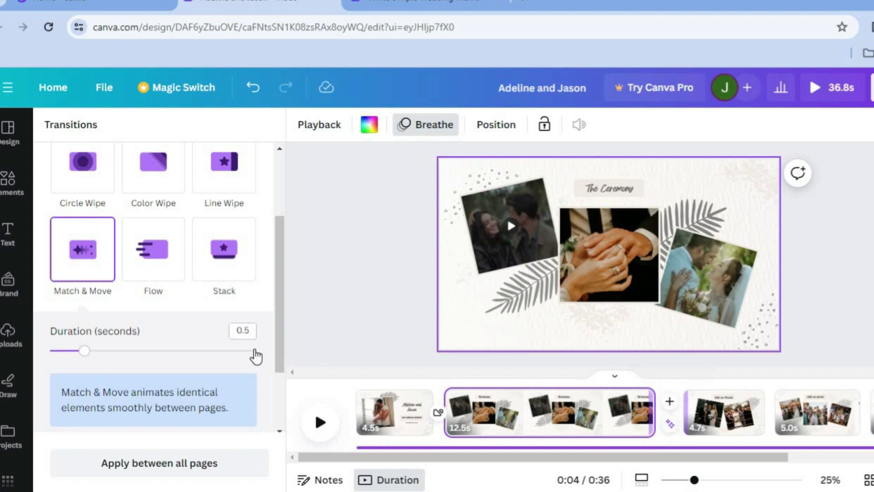
click(162, 194)
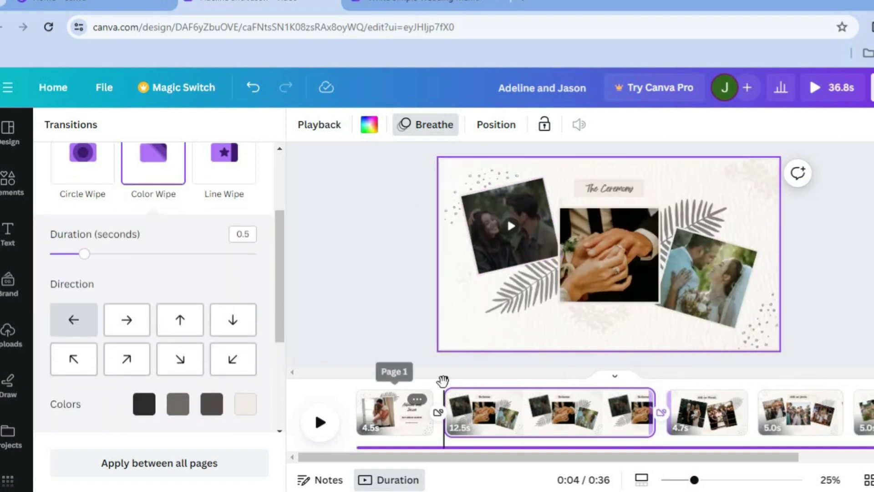
click(346, 395)
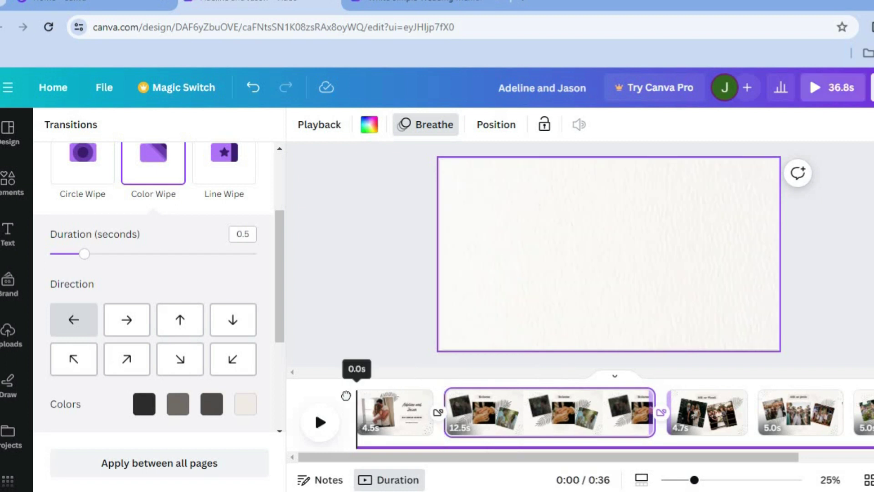
click(845, 412)
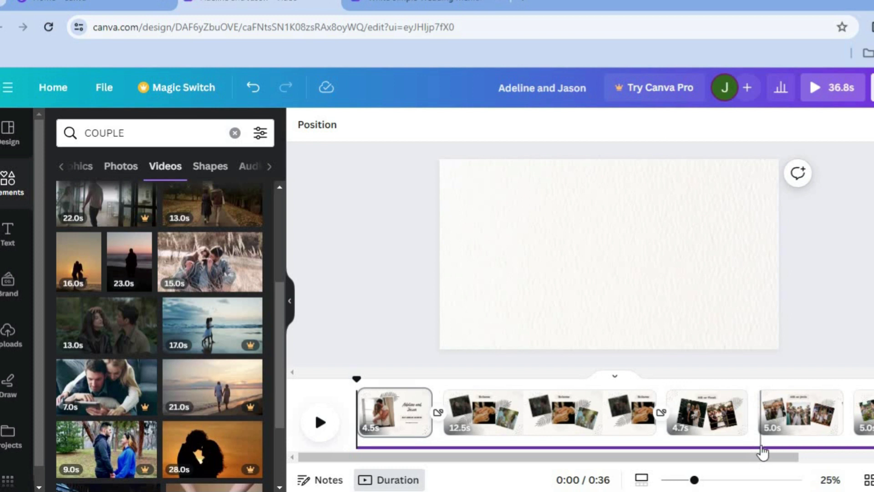
- Select the existing music track in the timeline and delete it
click(762, 447)
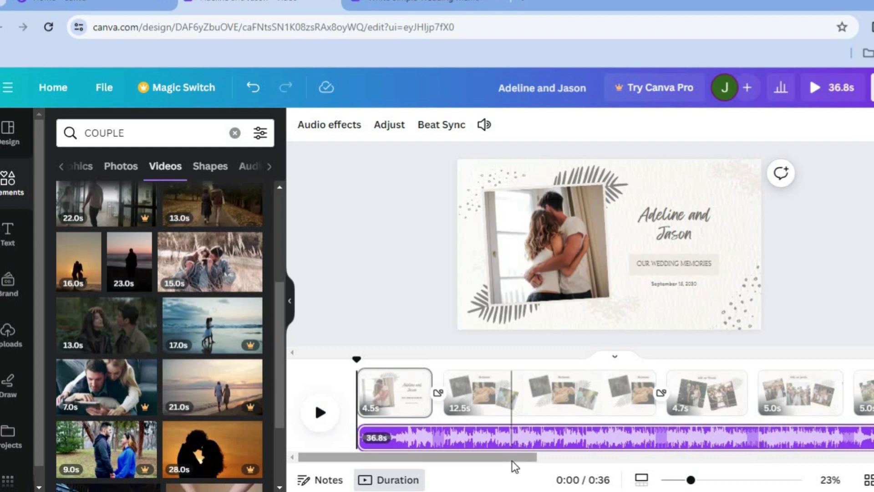
drag(520, 456, 639, 460)
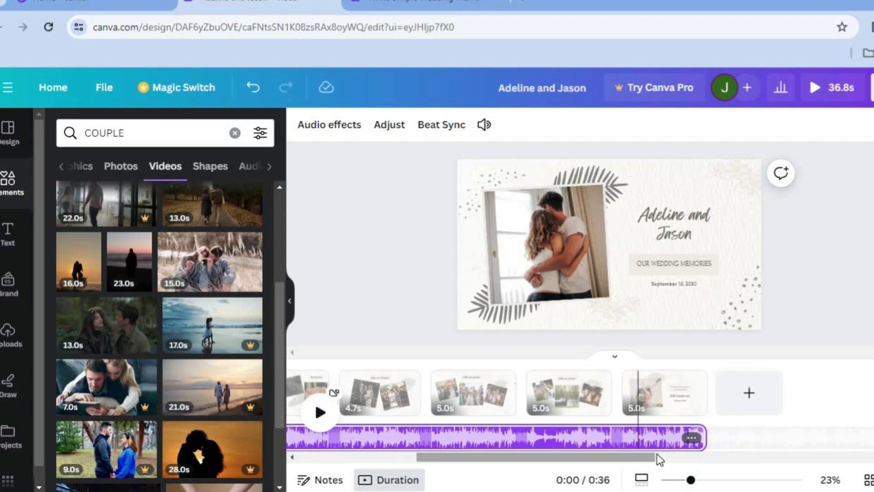
click(691, 439)
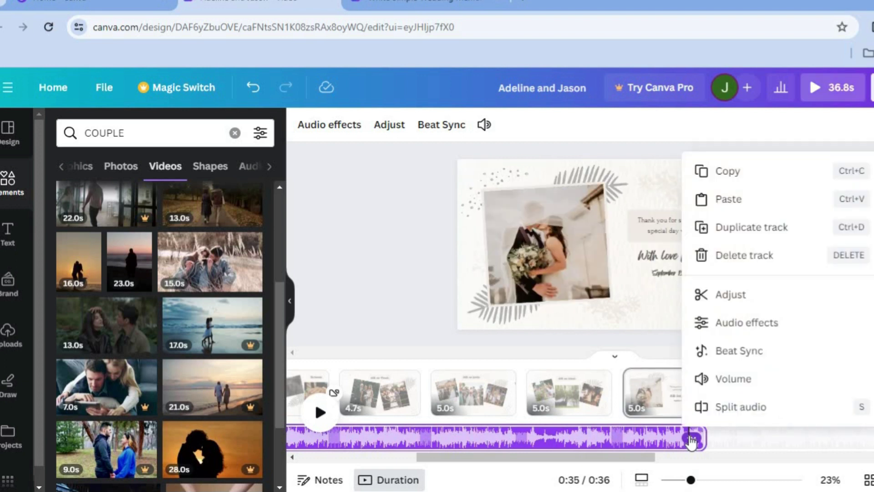
click(755, 258)
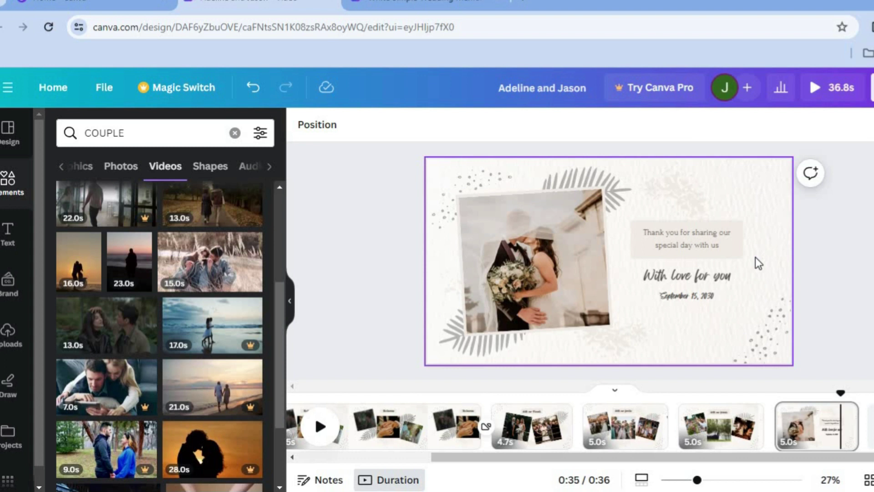
drag(842, 395, 317, 413)
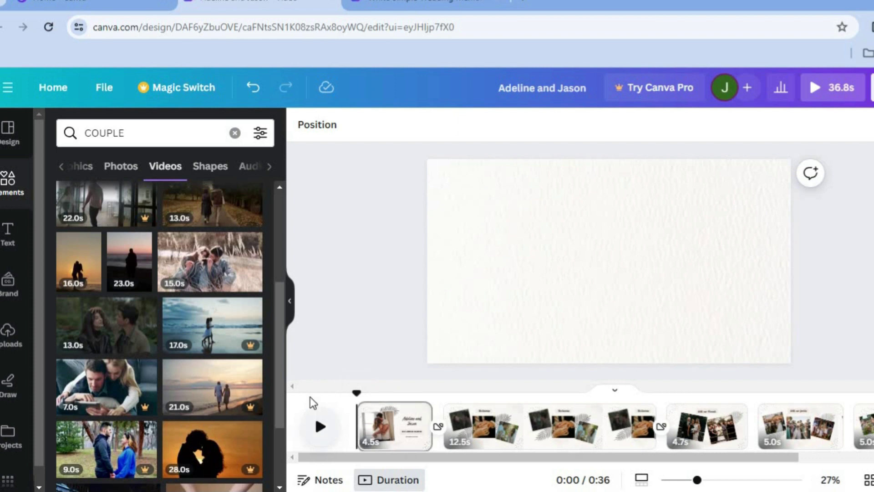
- Replace the COUPLE search with 'wedding' in Elements and show the audio results
click(7, 334)
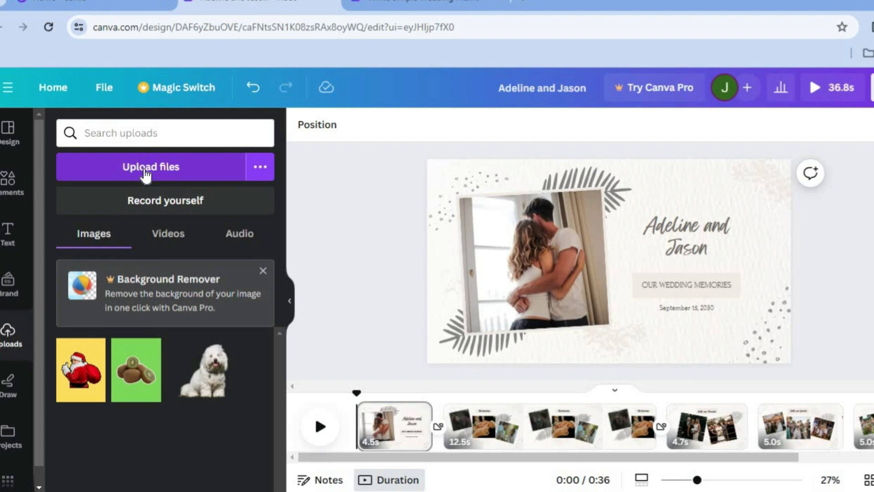
click(14, 192)
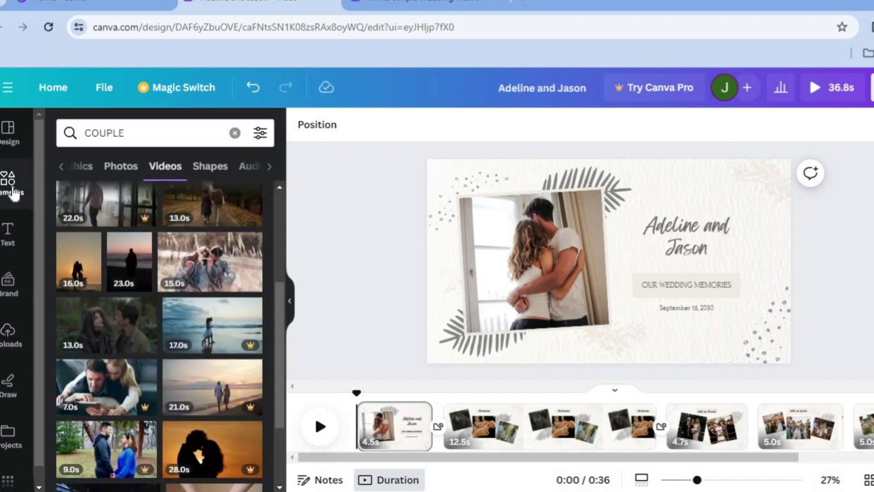
click(235, 133)
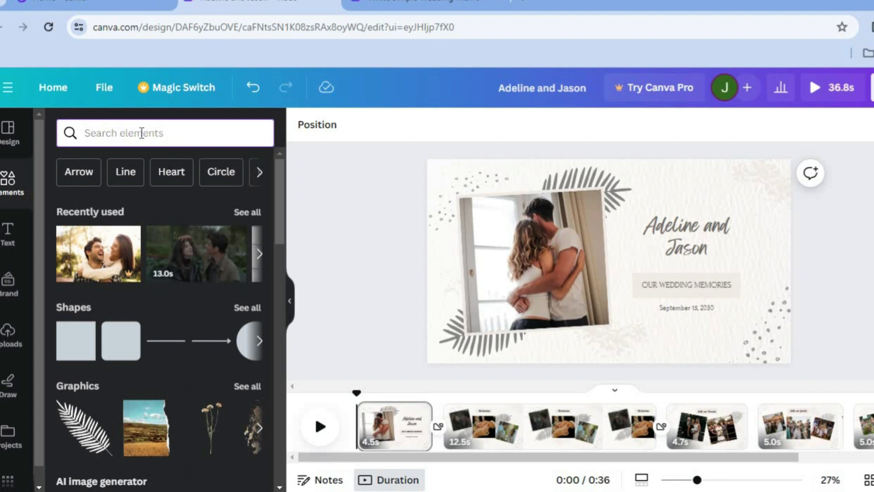
text(we)
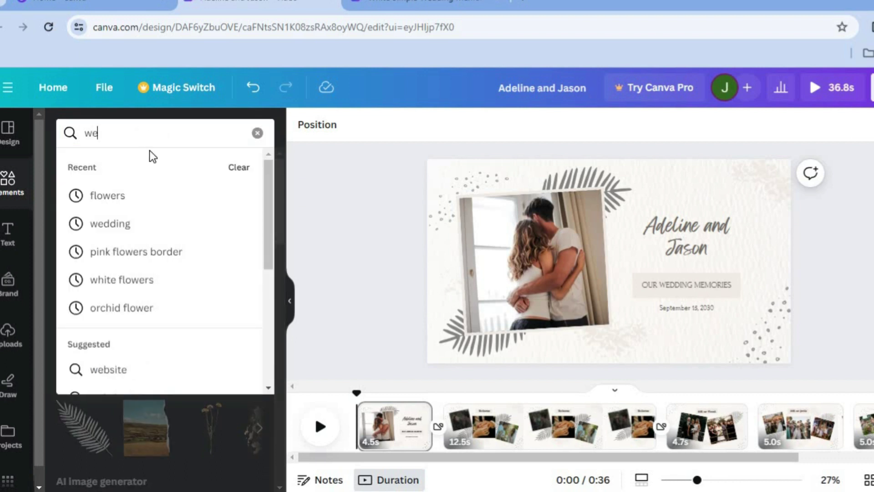
click(129, 224)
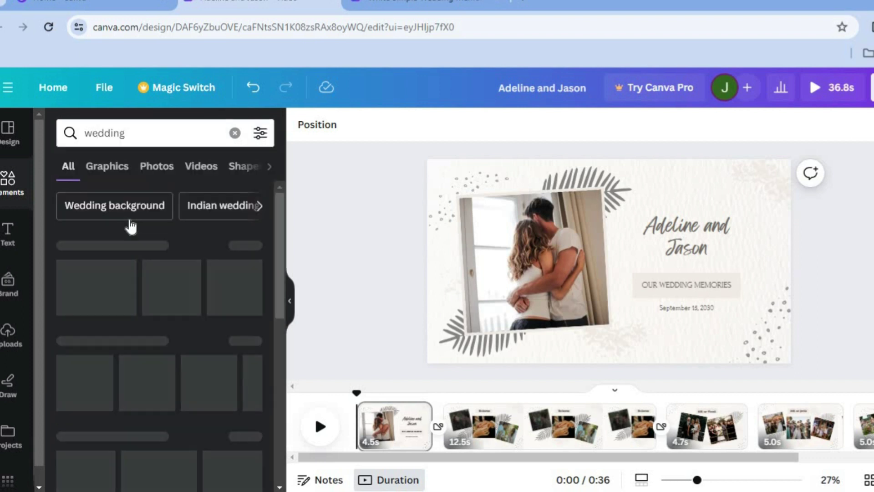
click(272, 171)
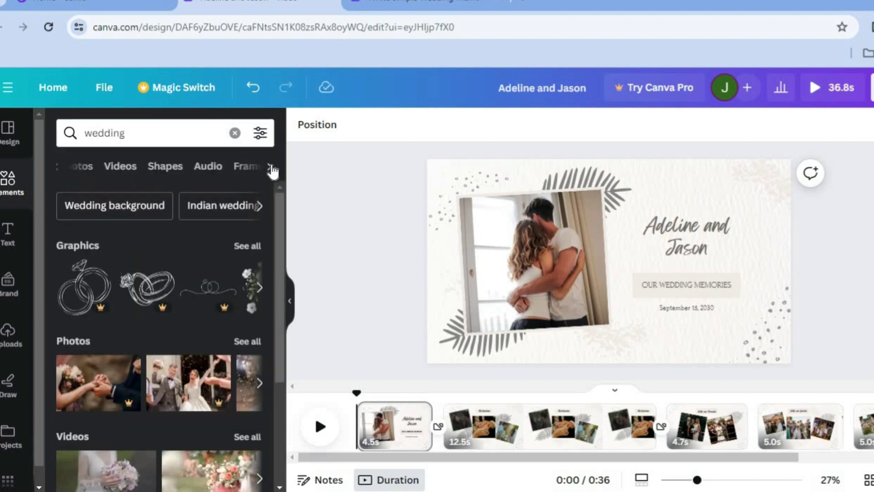
click(215, 168)
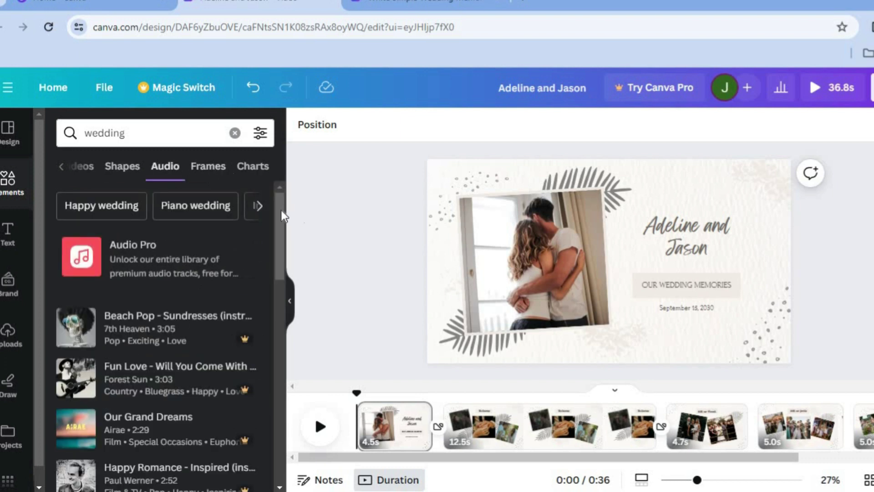
- Add the Slow Romantic Music track to the video's timeline
scroll(280, 209, down, 3)
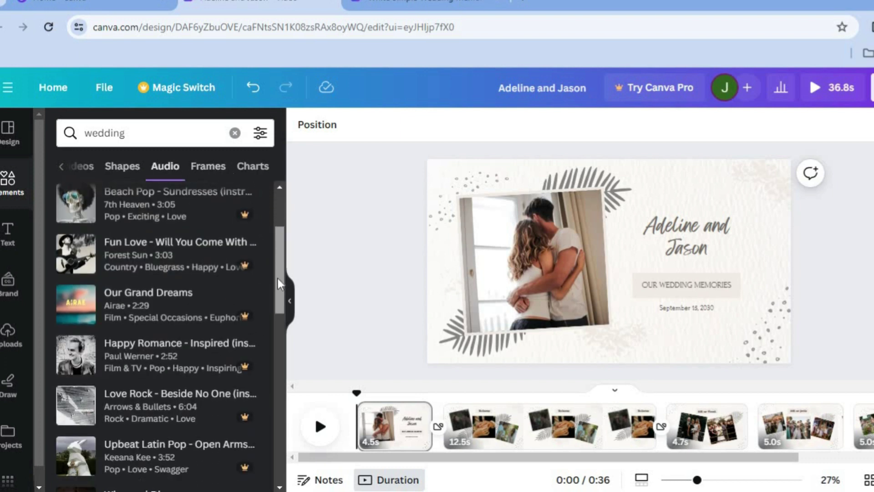
scroll(278, 280, down, 3)
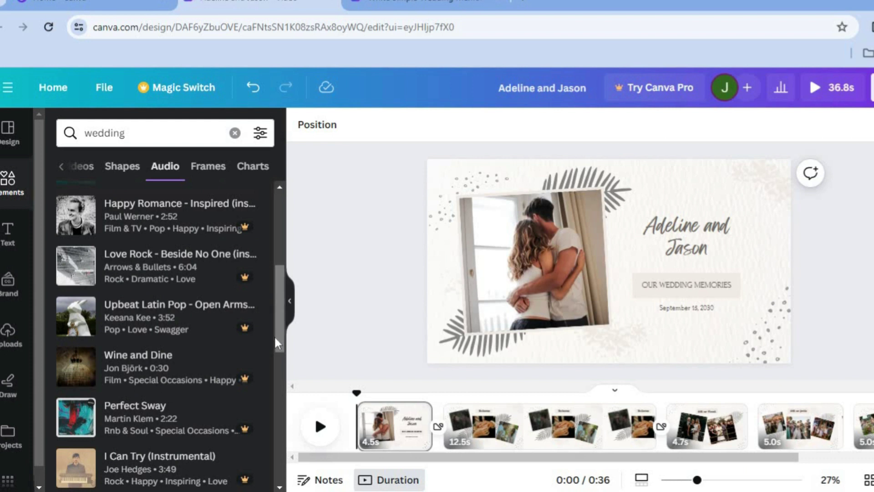
scroll(280, 318, down, 6)
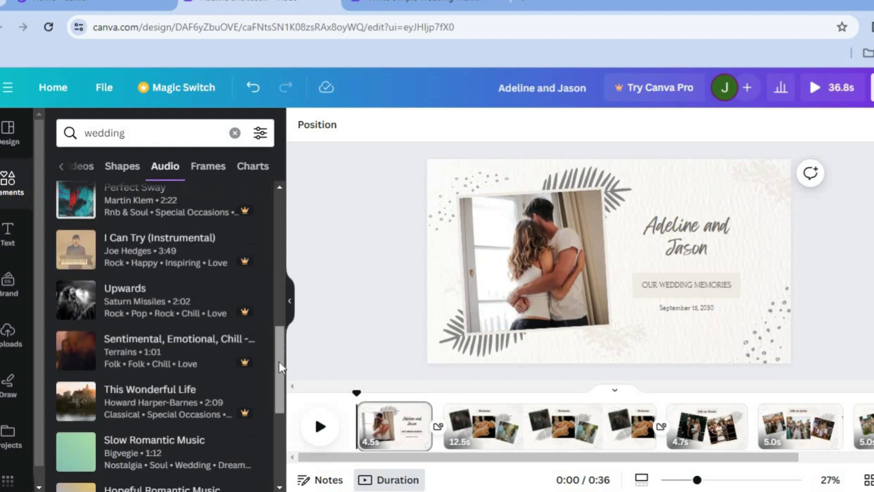
scroll(281, 400, down, 3)
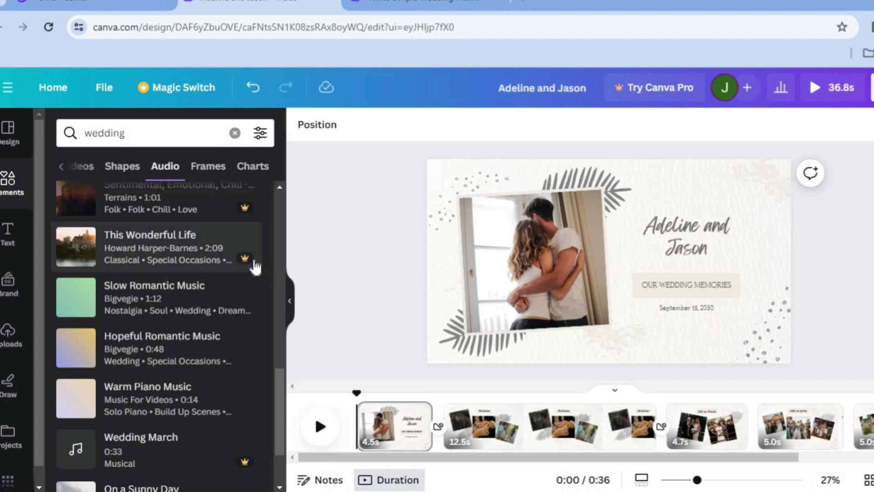
mouse_move(254, 267)
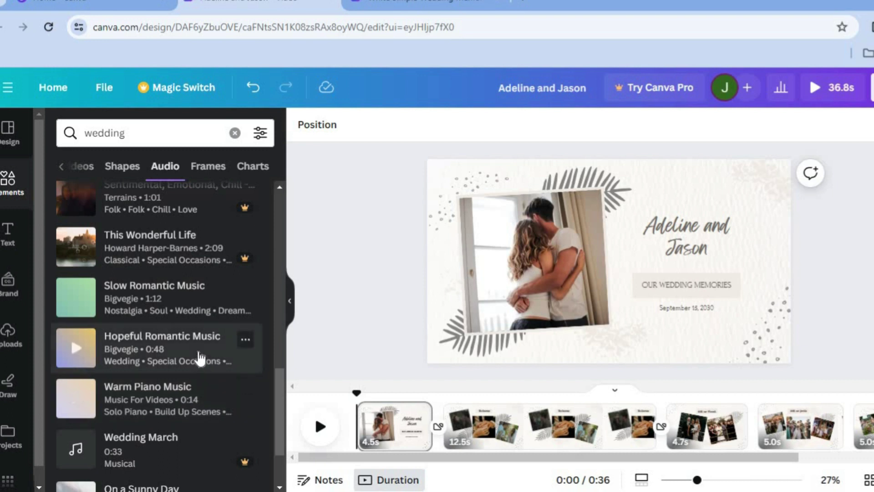
click(187, 304)
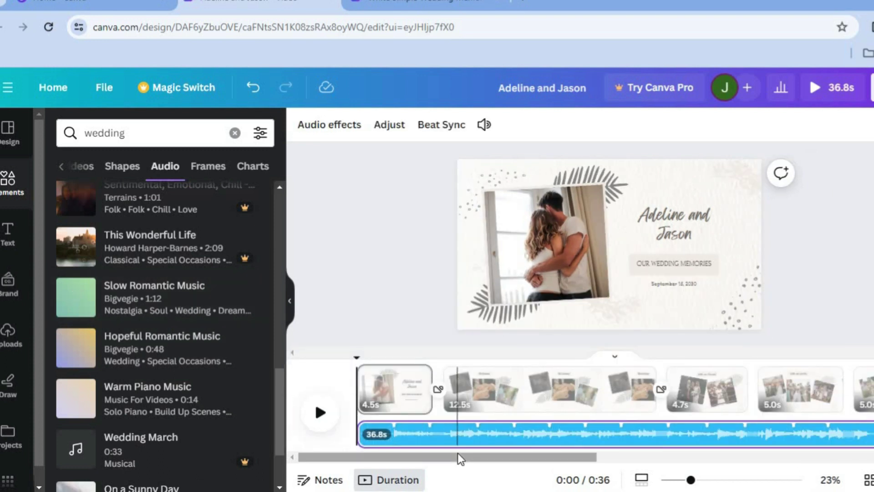
scroll(458, 456, right, 1)
drag(502, 457, 299, 428)
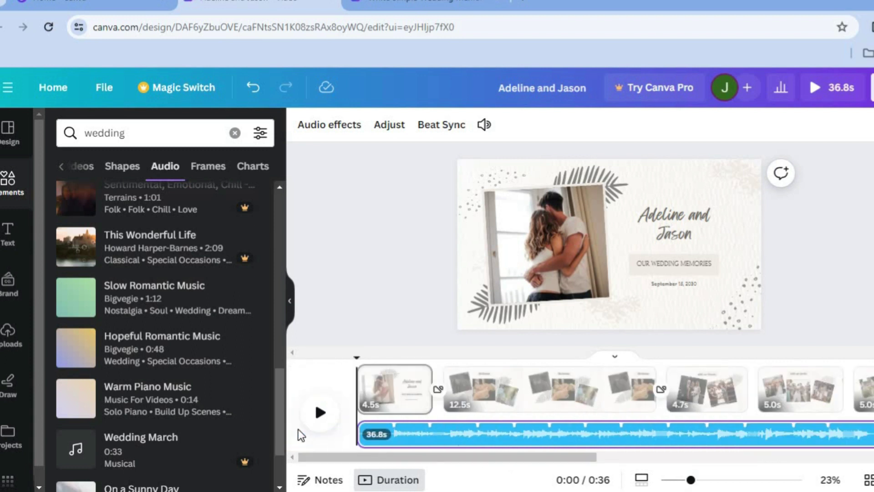
drag(435, 457, 654, 450)
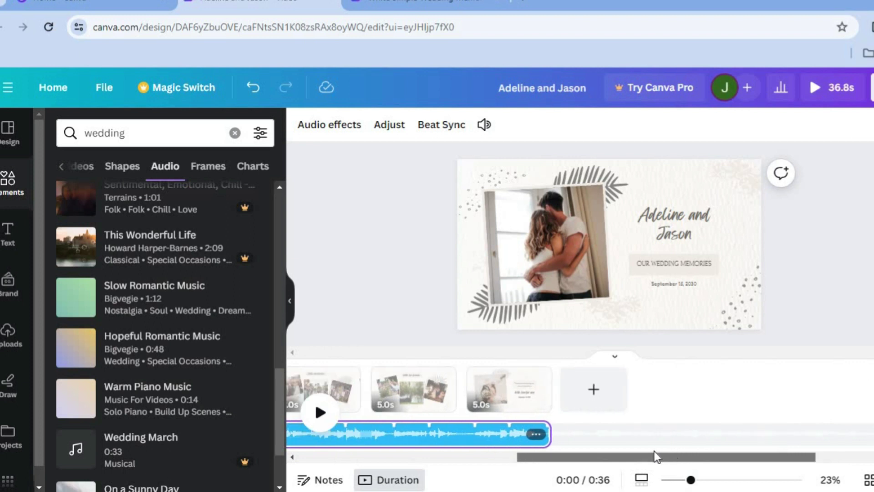
- Append a blank 5-second page after the last page of the timeline
click(604, 399)
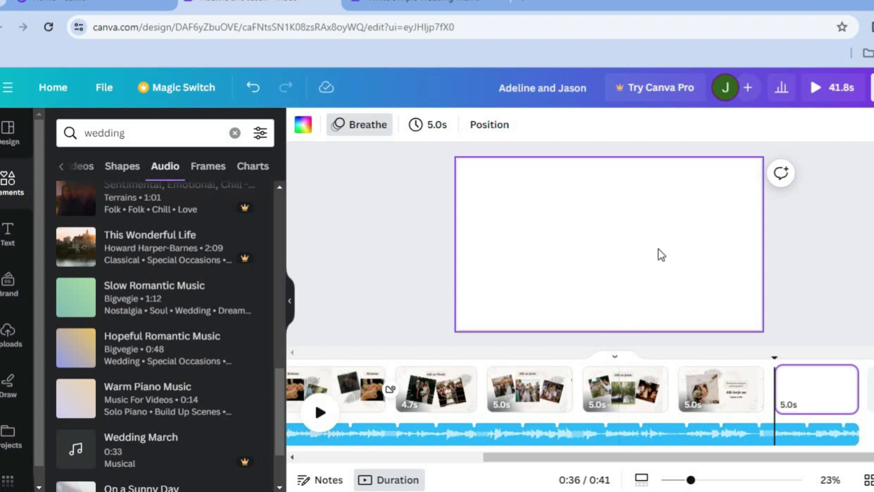
click(844, 376)
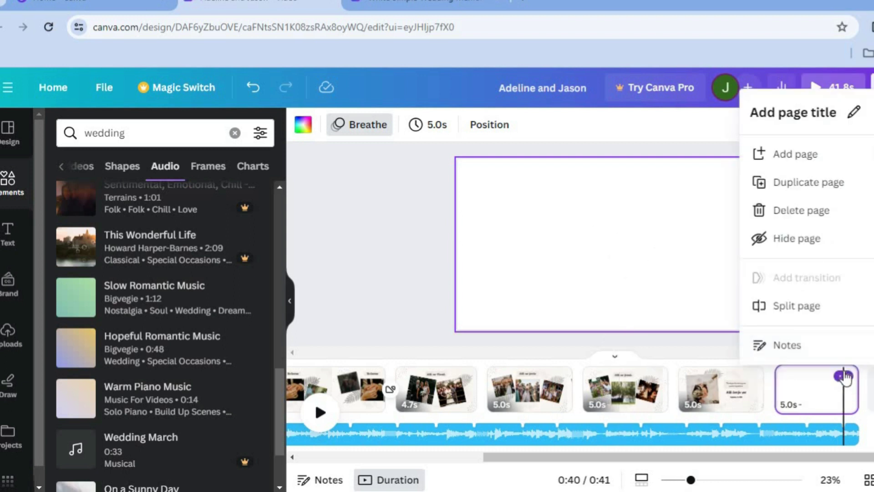
click(637, 253)
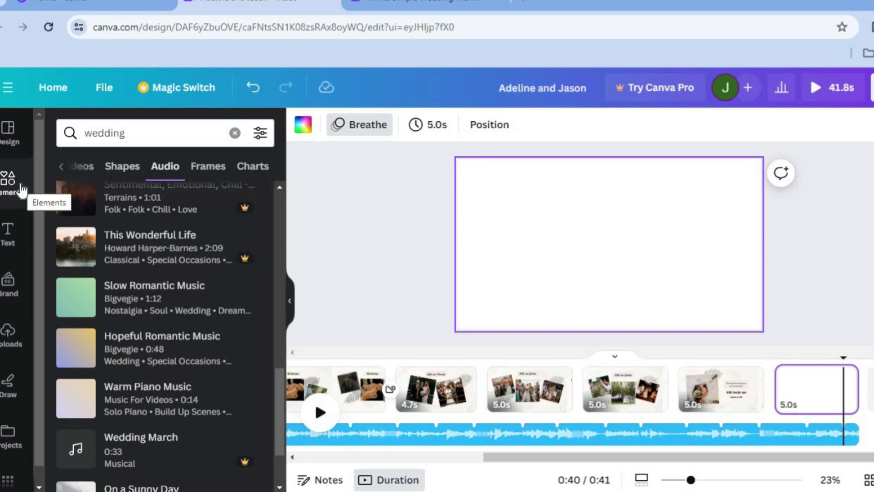
- Search Elements for 'grid' and show all grid layouts
click(199, 135)
key(ctrl+a)
key(BackSpace)
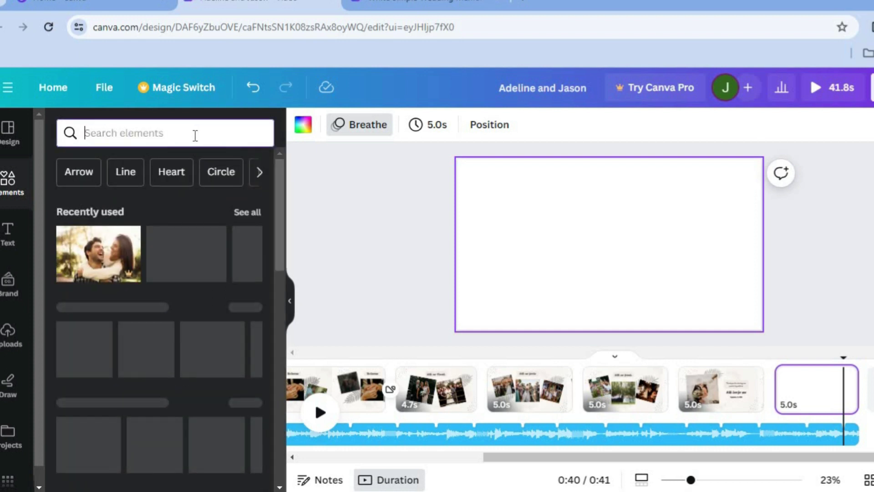
text(grid)
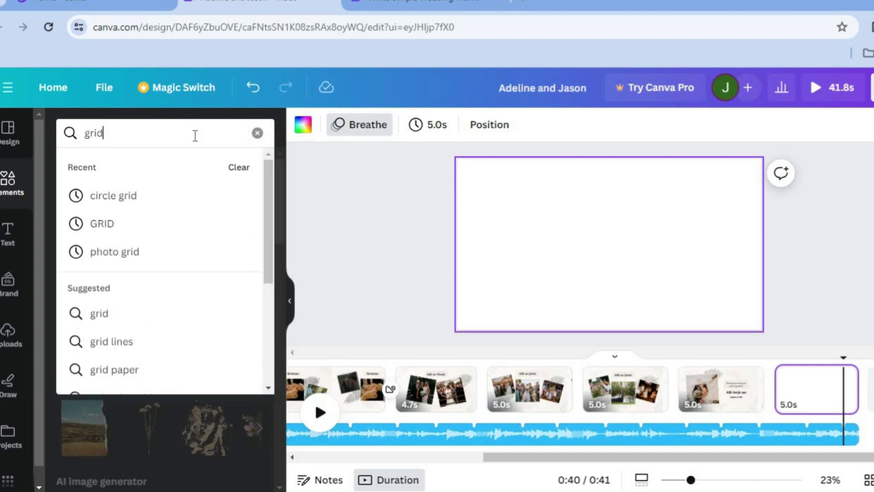
key(Return)
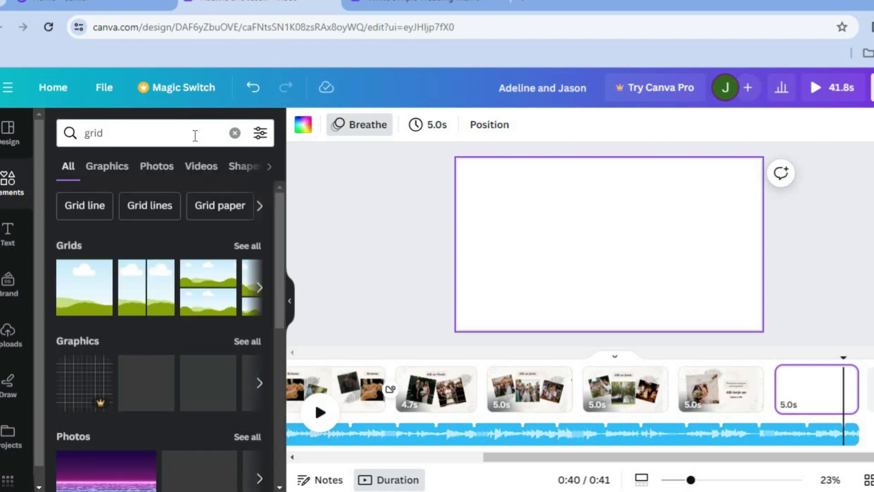
click(247, 246)
- Drag the two-by-two grid onto the blank last page so it fills it
drag(279, 191, 279, 254)
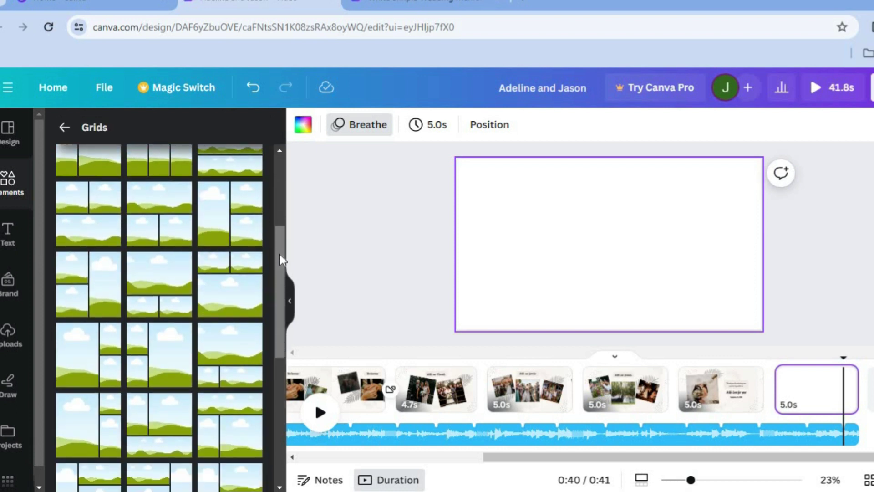
drag(279, 253, 278, 382)
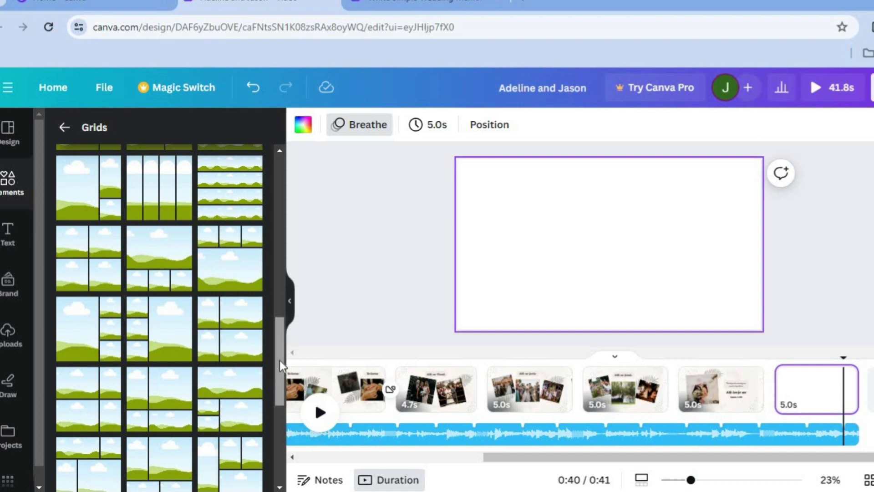
drag(279, 359, 280, 351)
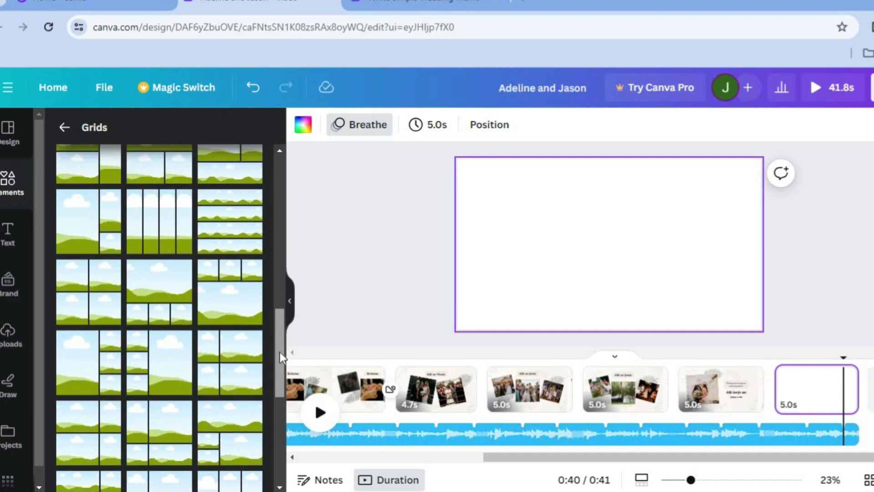
drag(94, 297, 607, 236)
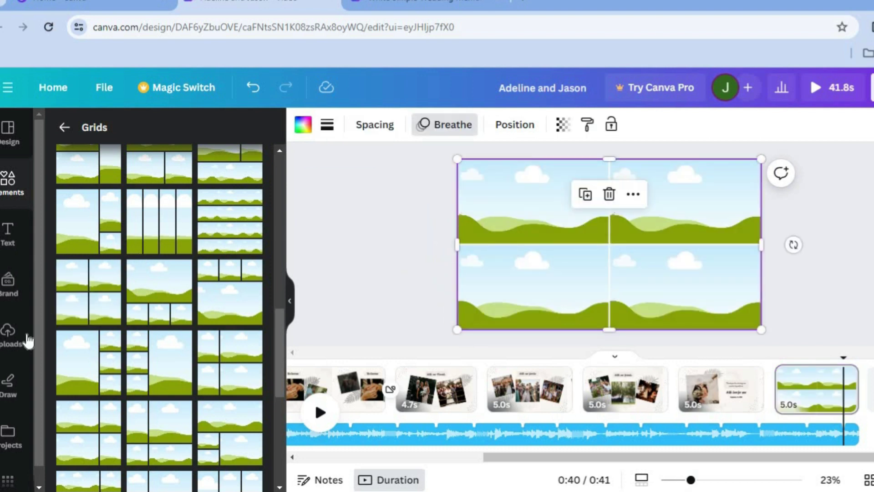
- Search Elements for 'COUPLE' again and filter to photo results
click(17, 344)
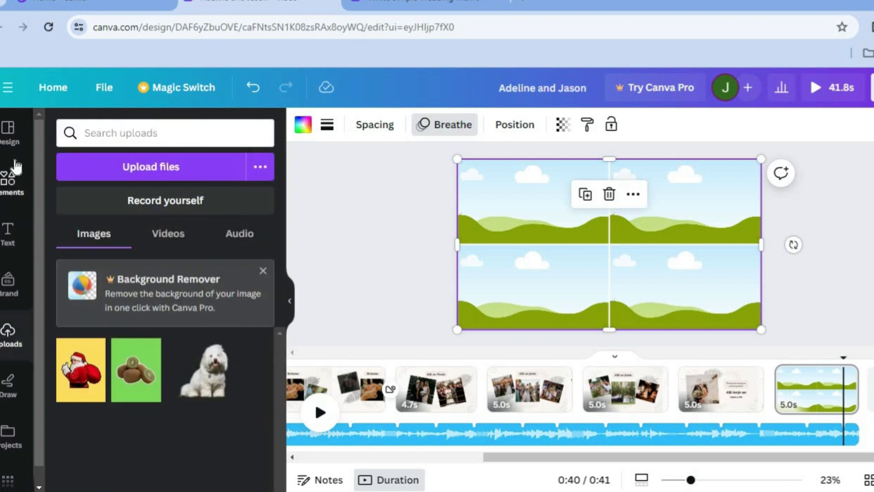
click(13, 190)
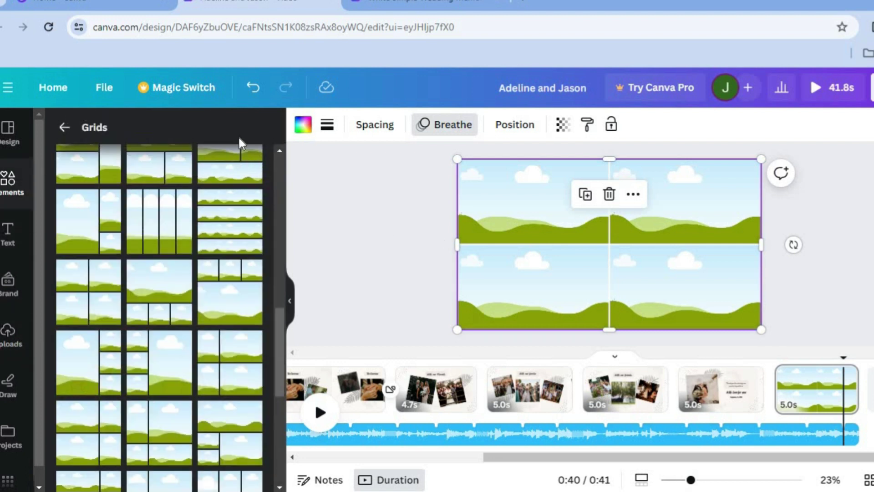
click(64, 127)
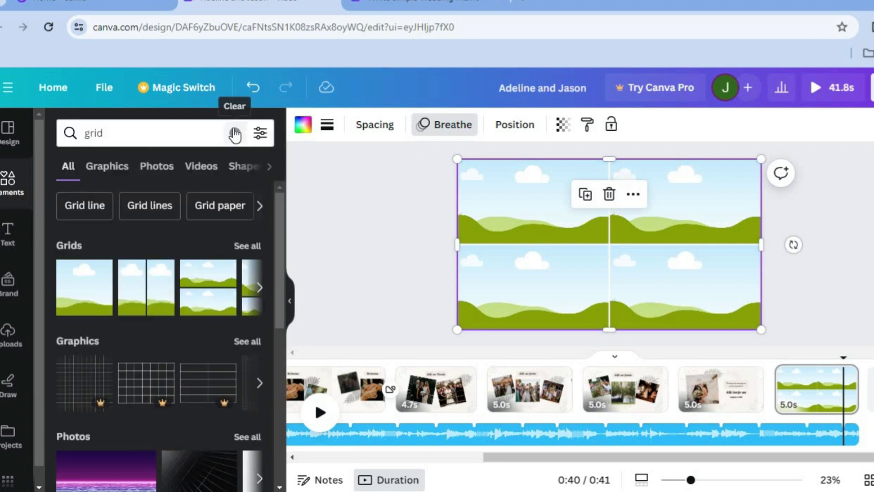
click(235, 133)
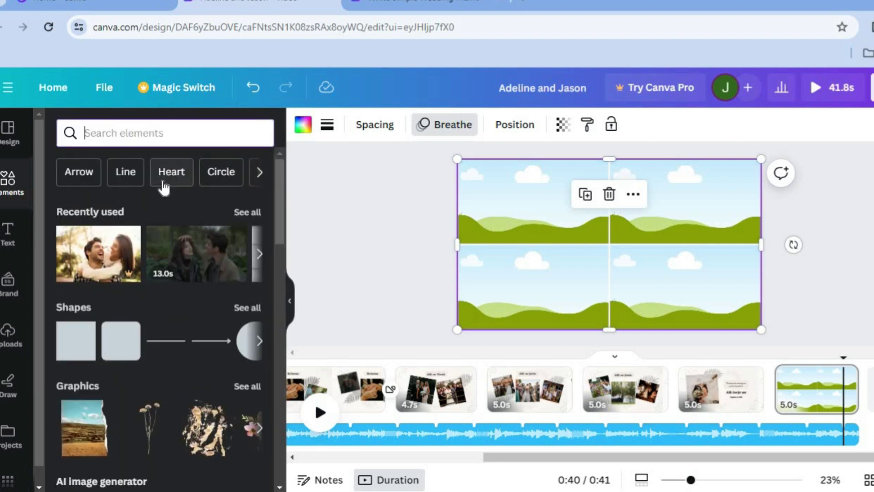
click(181, 137)
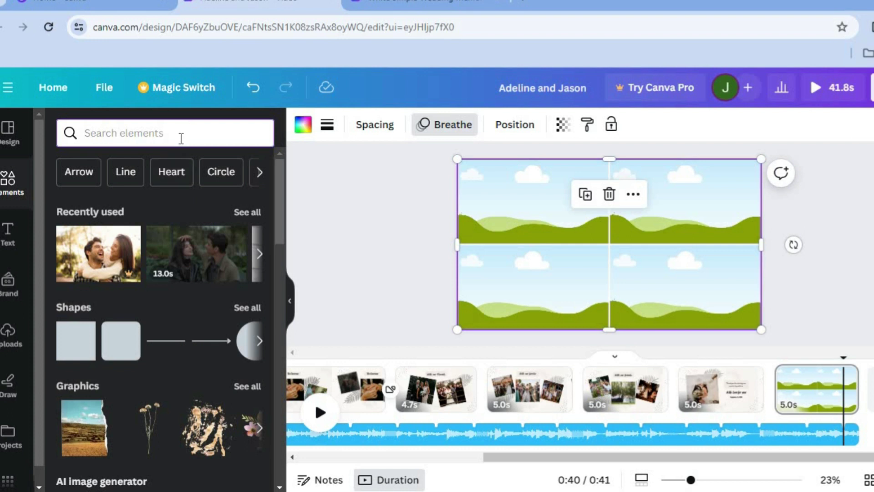
text(c)
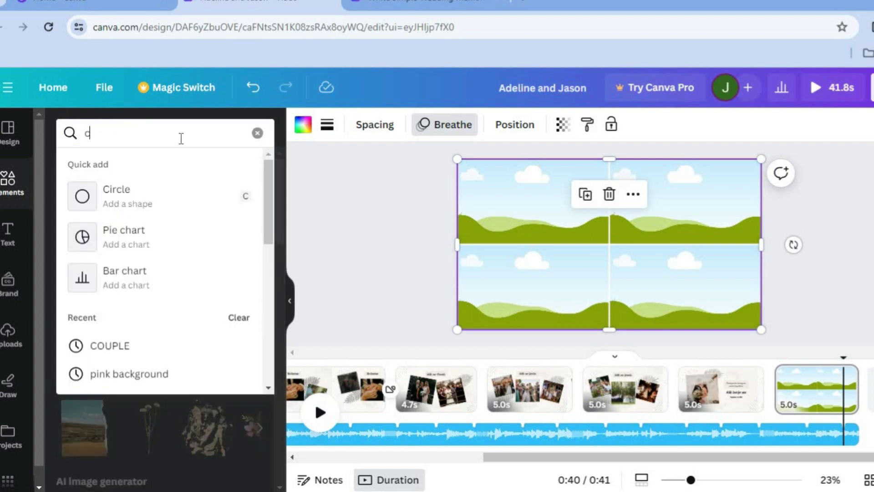
text(o)
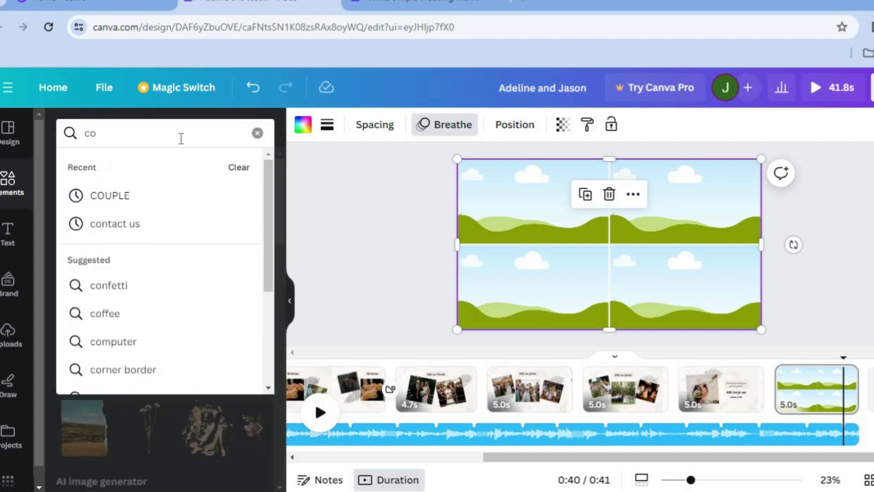
click(157, 201)
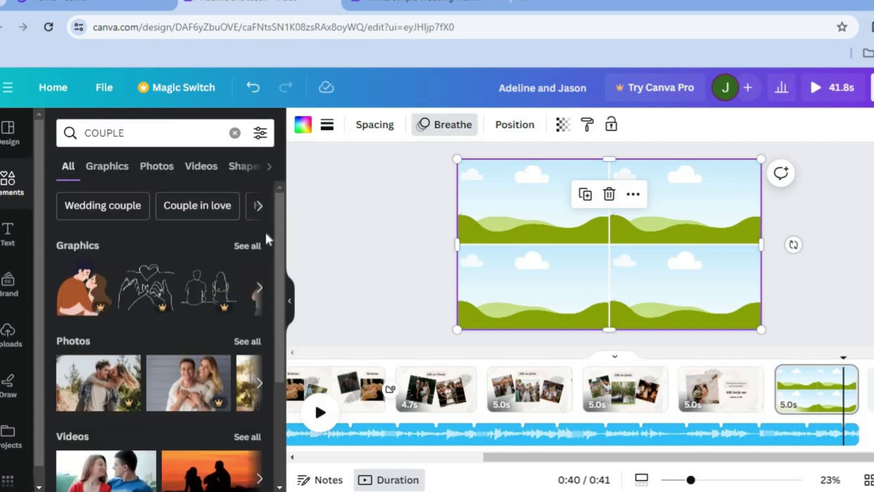
click(169, 173)
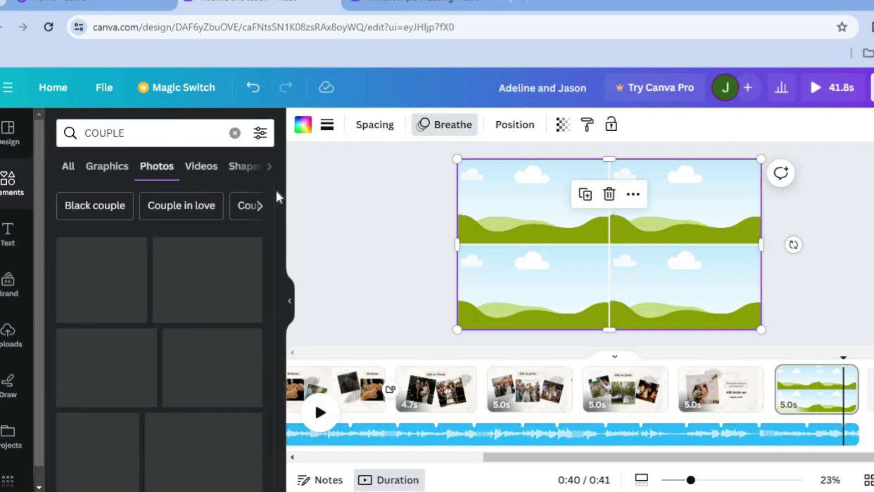
- Fill the grid cells with the sunset, silhouette, hugging couple and holding-hands photos
scroll(214, 268, down, 1)
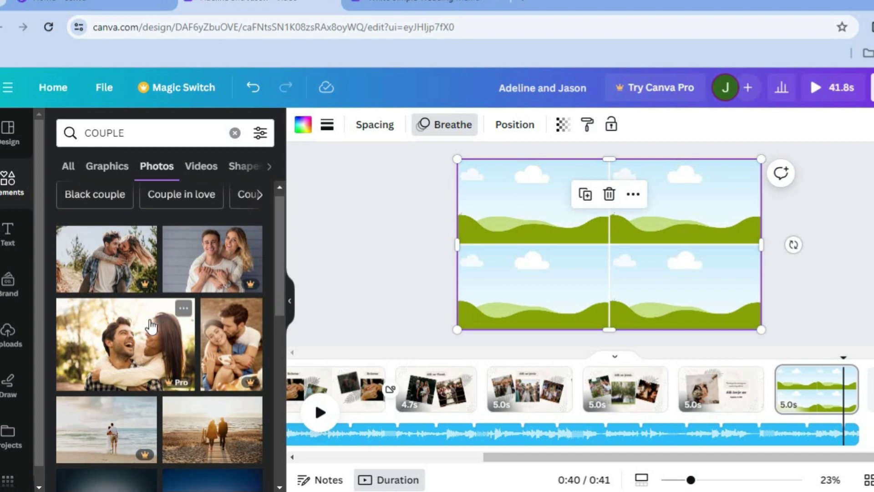
scroll(280, 315, down, 2)
scroll(280, 315, down, 3)
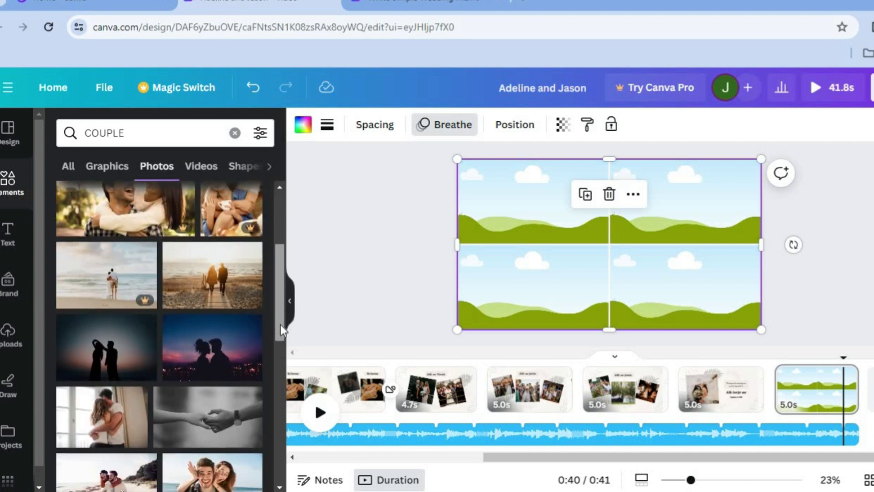
drag(225, 302, 507, 286)
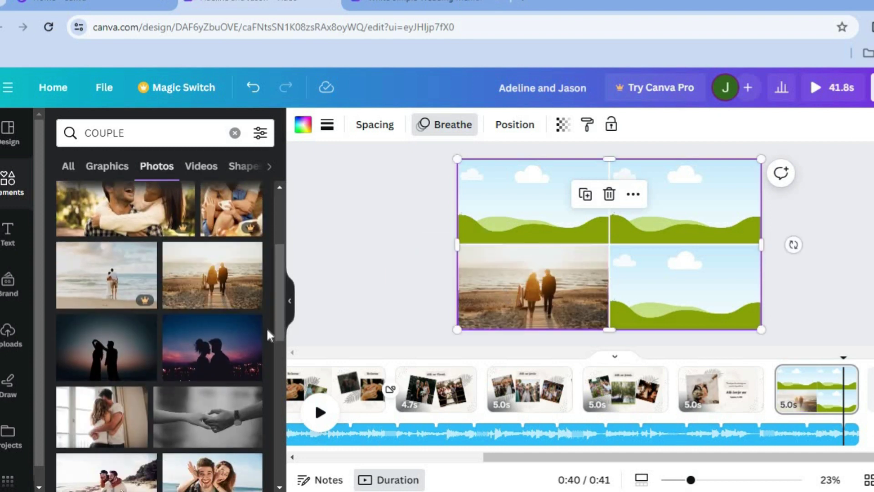
drag(213, 349, 526, 197)
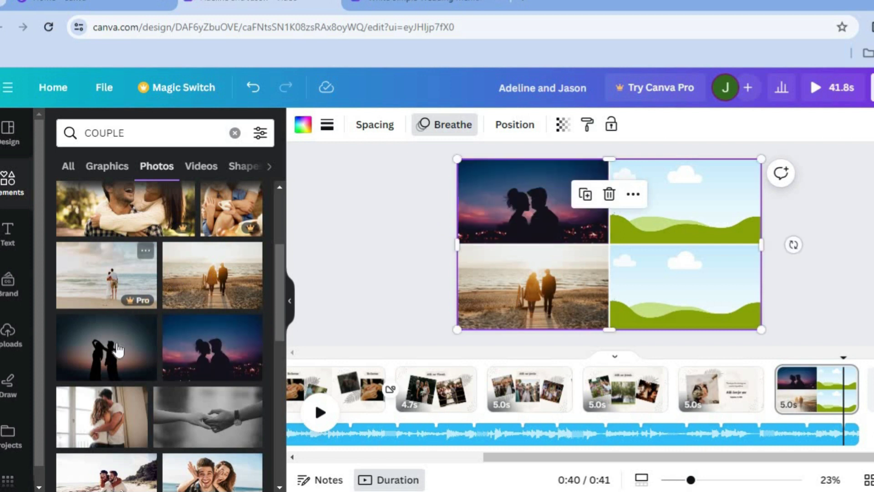
drag(109, 403, 681, 177)
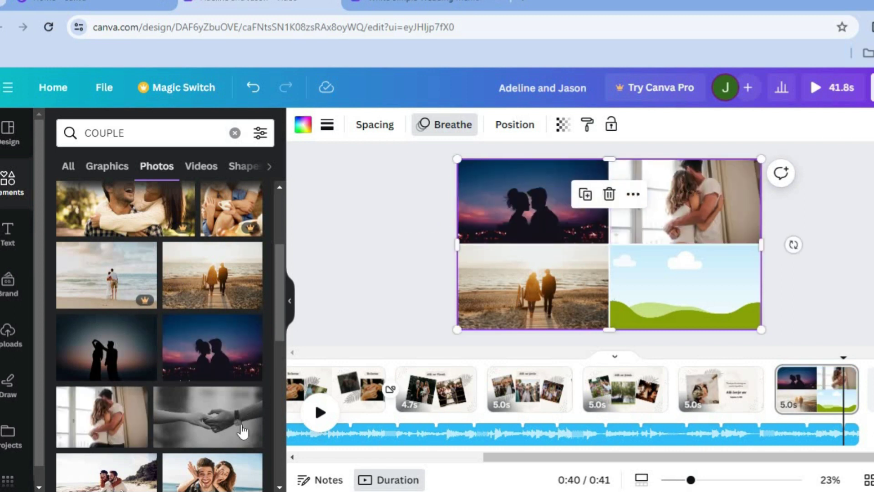
scroll(277, 352, down, 1)
scroll(277, 352, down, 3)
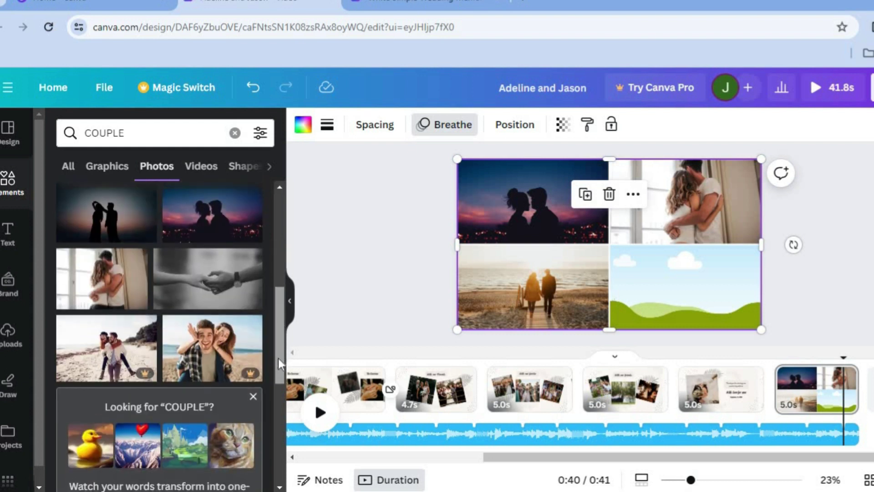
drag(191, 295, 671, 259)
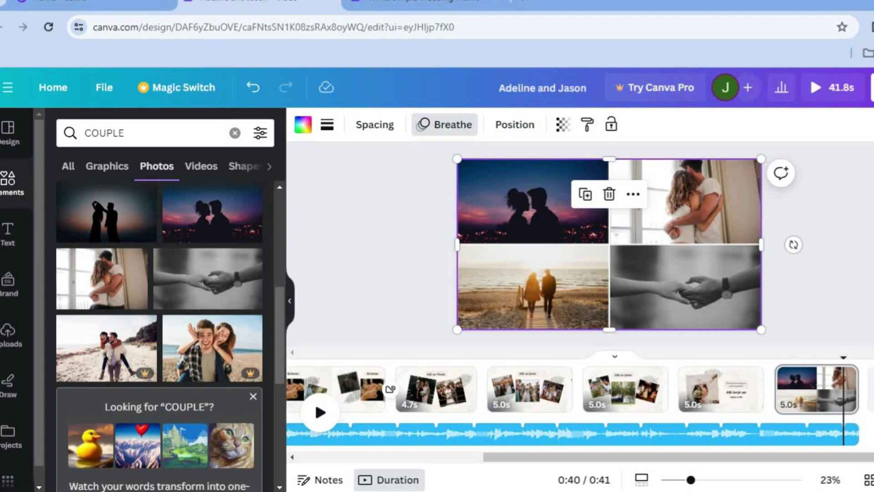
- Open the Share panel's Download settings: MP4 Video, 1080p, all 7 pages
click(871, 88)
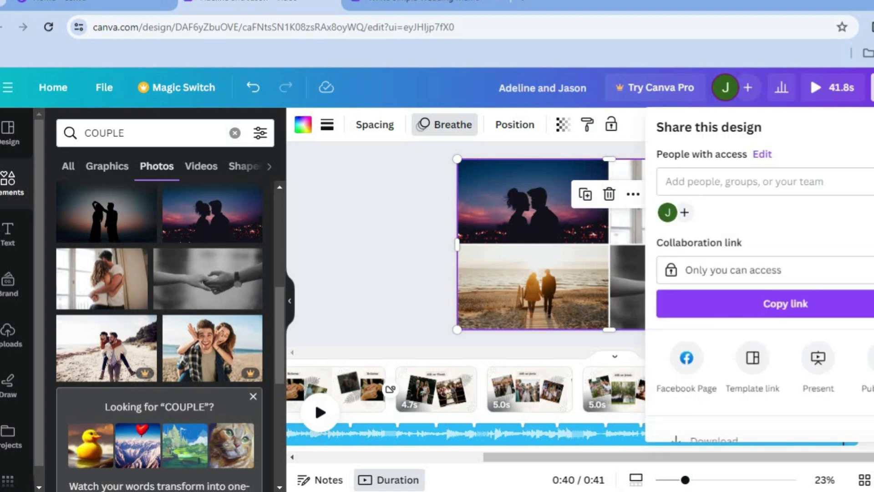
scroll(759, 296, down, 3)
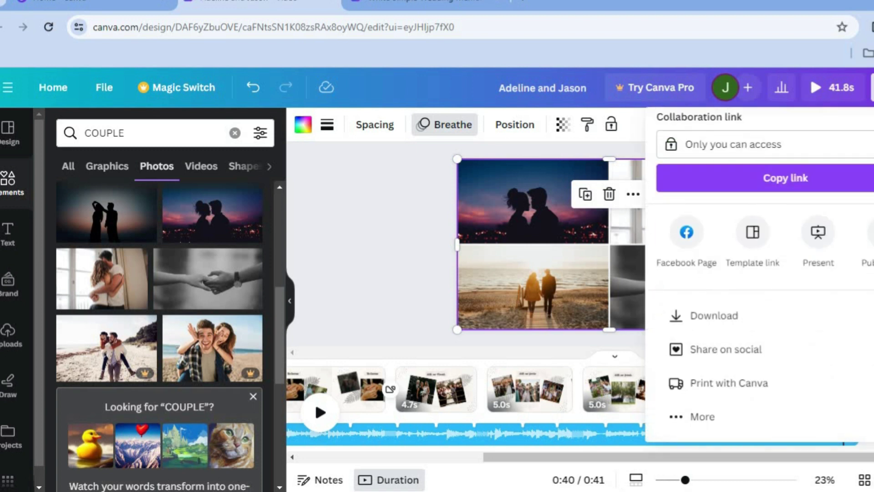
click(786, 316)
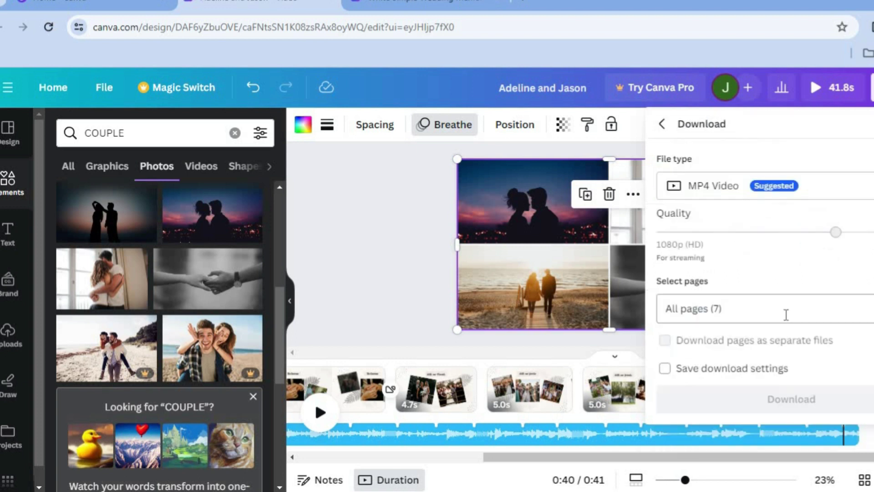